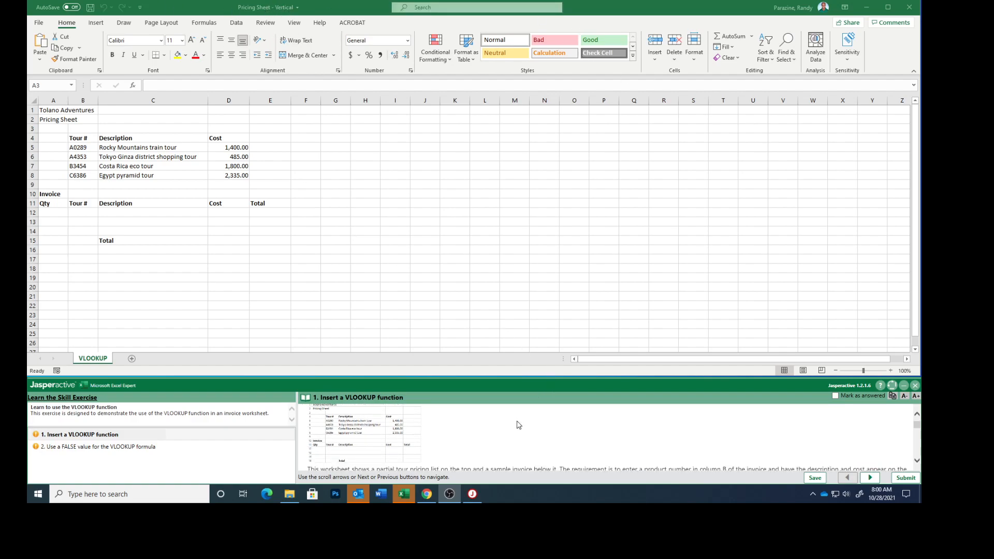
Following the exercise instructions, enter the formula =A12*D12 in cell E12 of the invoice.
scroll(489, 452, down, 3)
scroll(489, 452, down, 2)
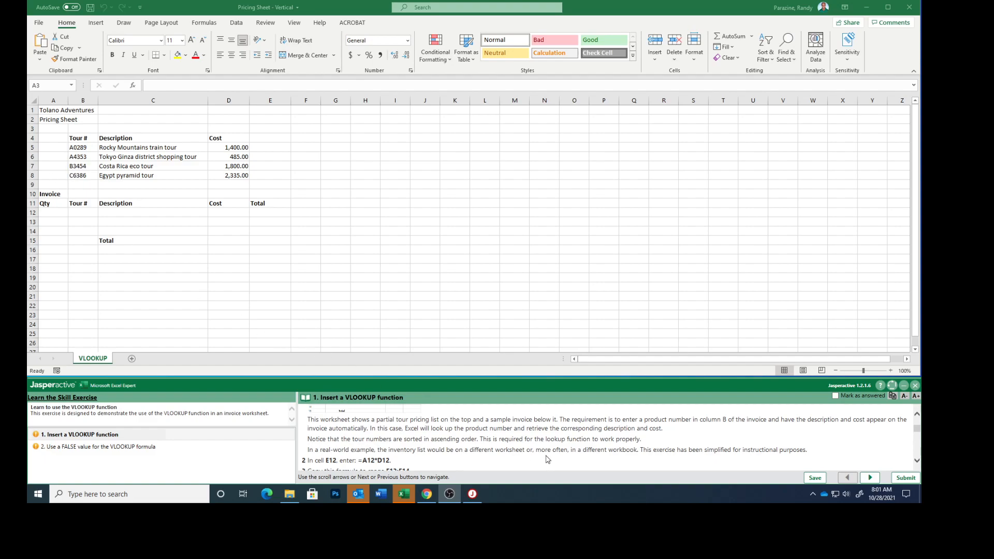
scroll(547, 459, down, 1)
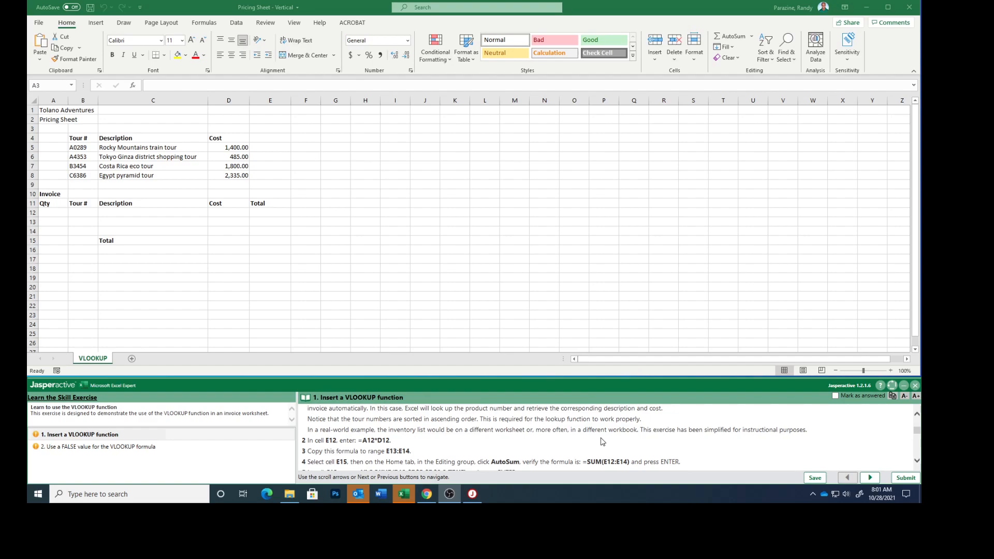
scroll(549, 440, down, 2)
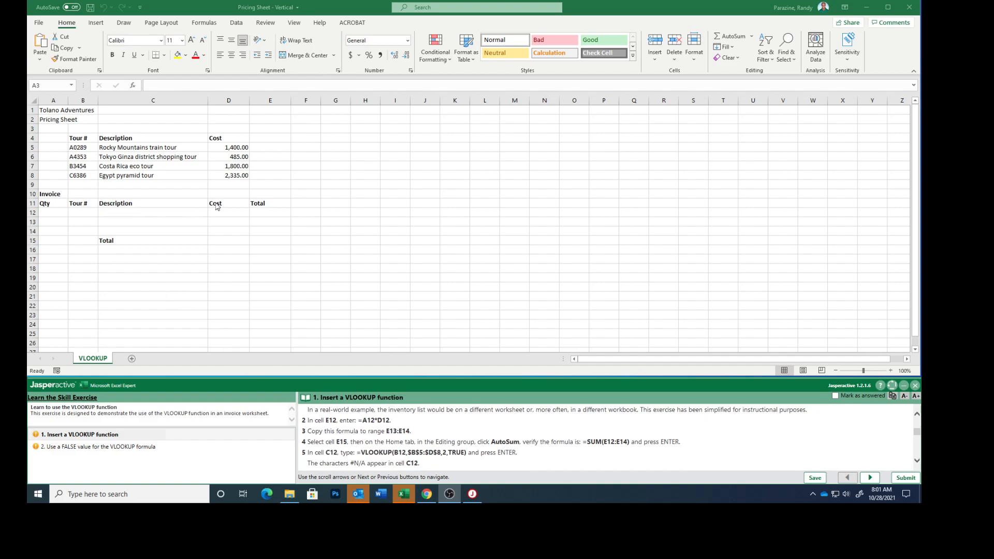
click(264, 212)
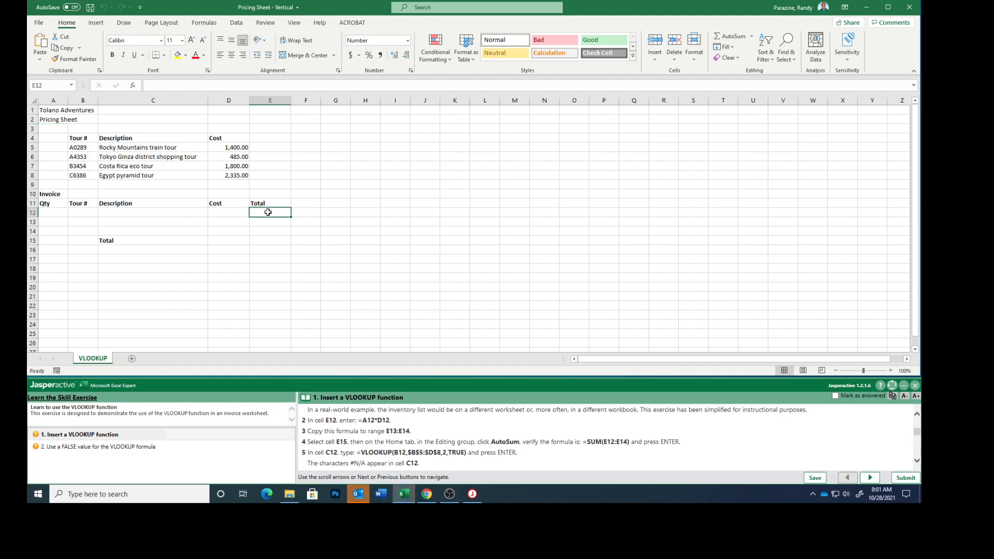
text(=)
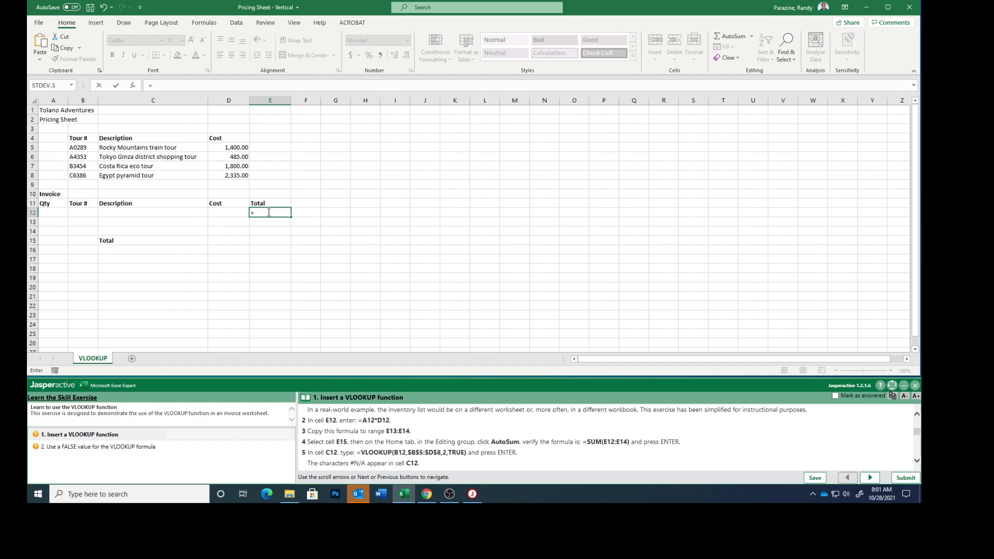
text(A12)
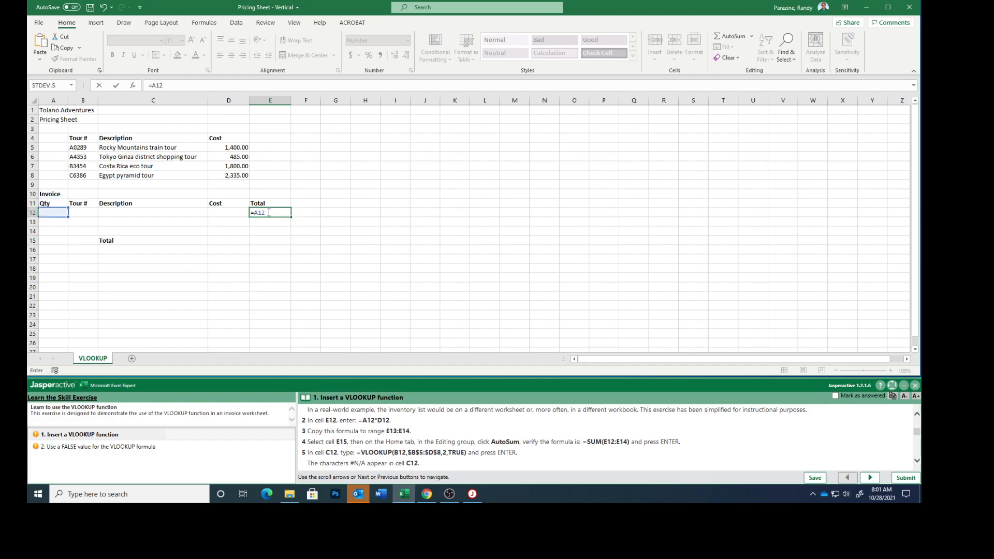
text(*D12)
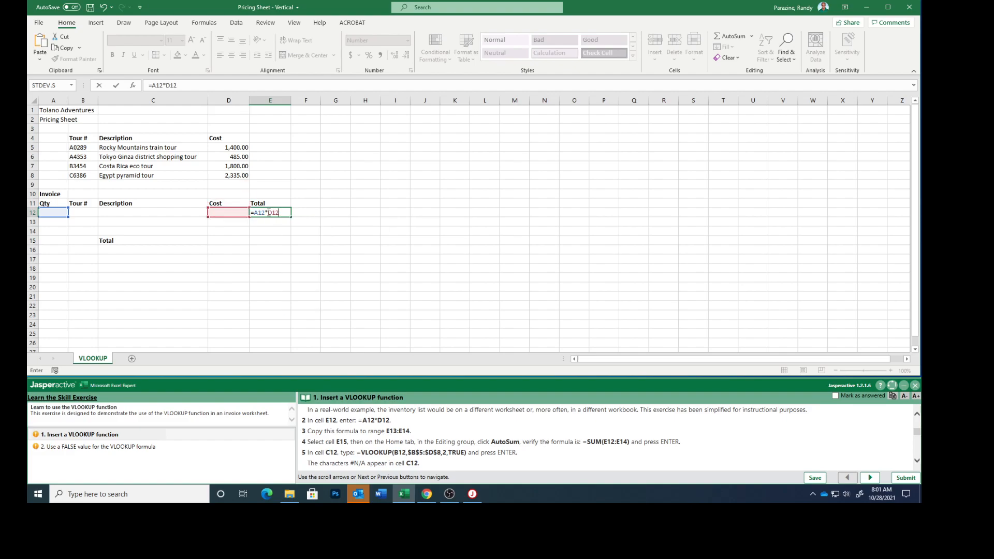
key(ctrl+Return)
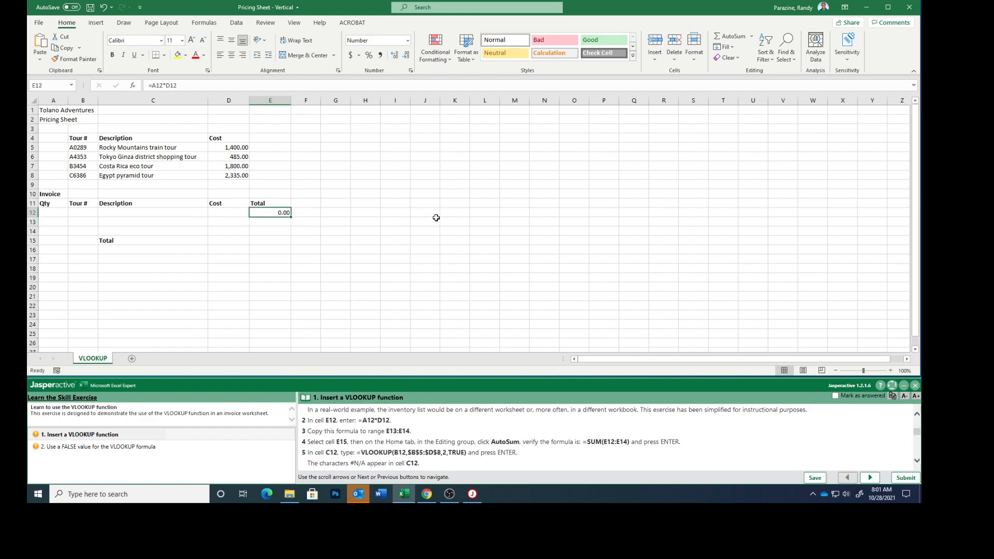
Copy the formula in cell E12 to the range E13:E14.
key(ctrl+c)
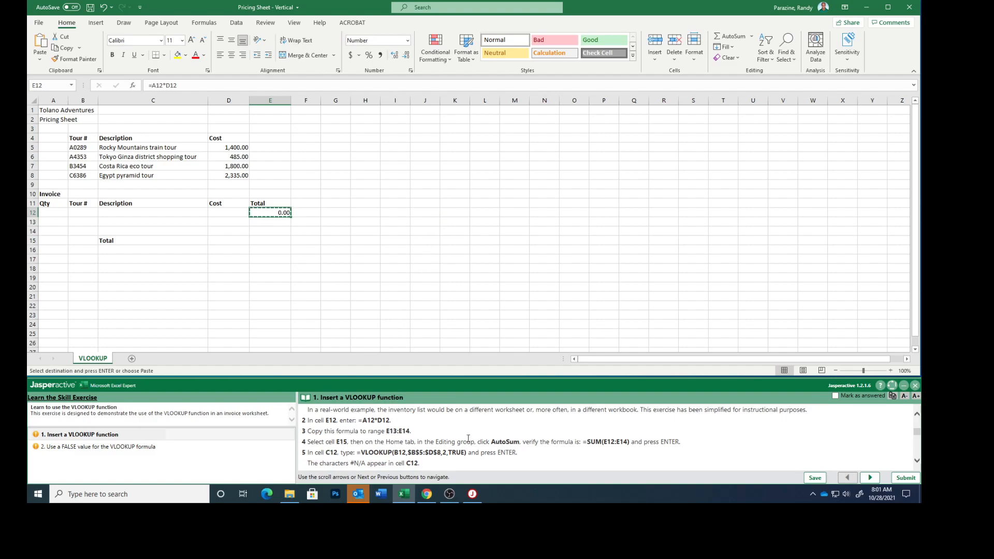
drag(263, 222, 261, 231)
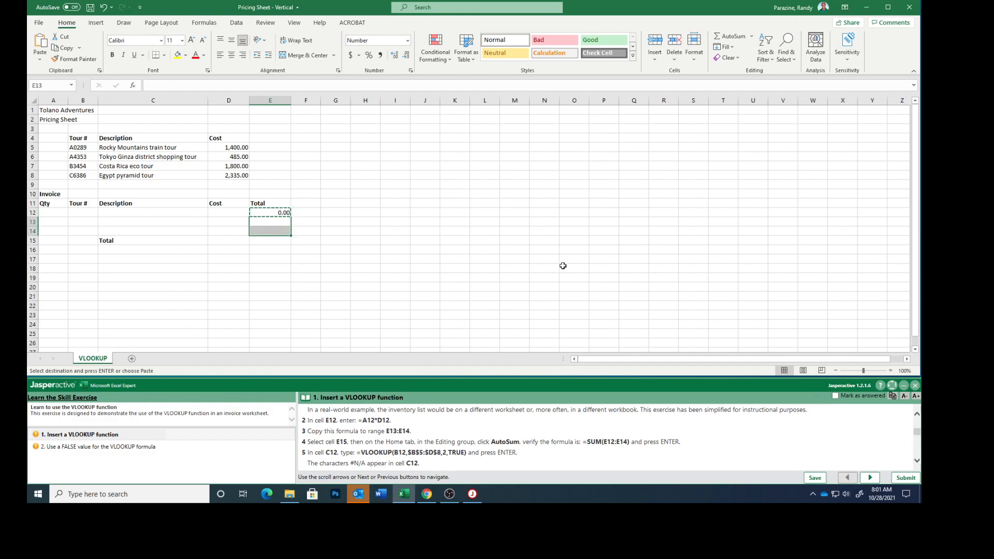
key(ctrl+v)
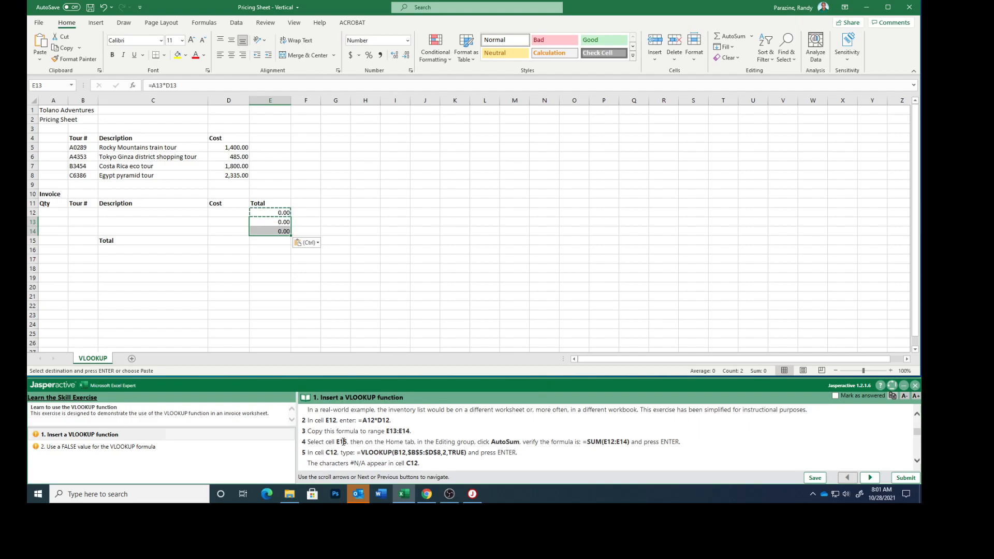
Use AutoSum in cell E15 to total the invoice lines with =SUM(E12:E14).
click(266, 240)
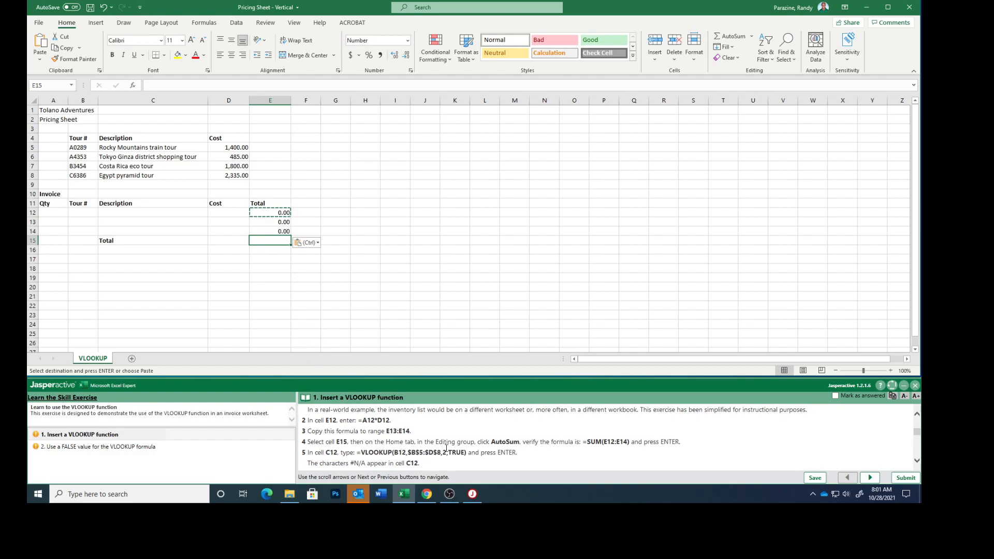
click(266, 258)
click(268, 240)
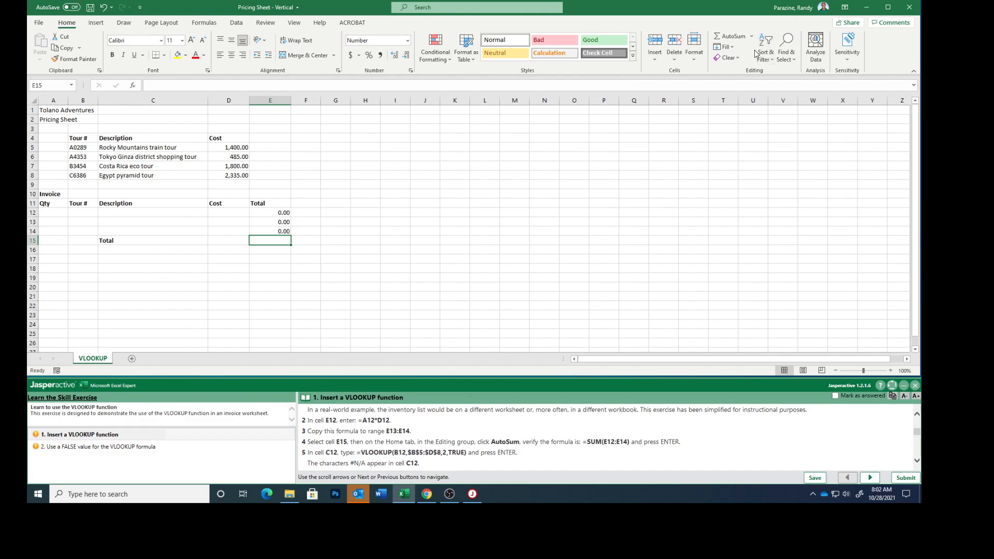
click(730, 37)
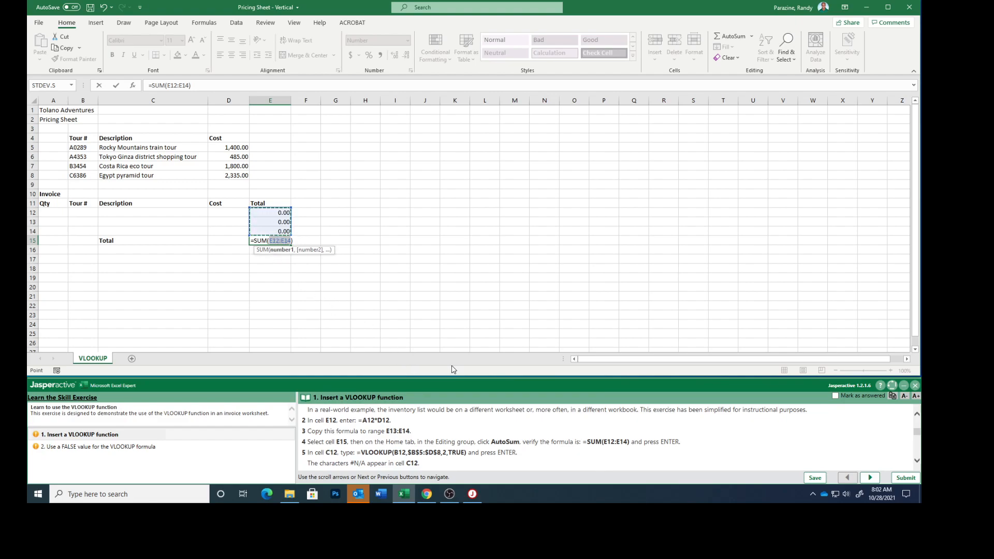
key(Return)
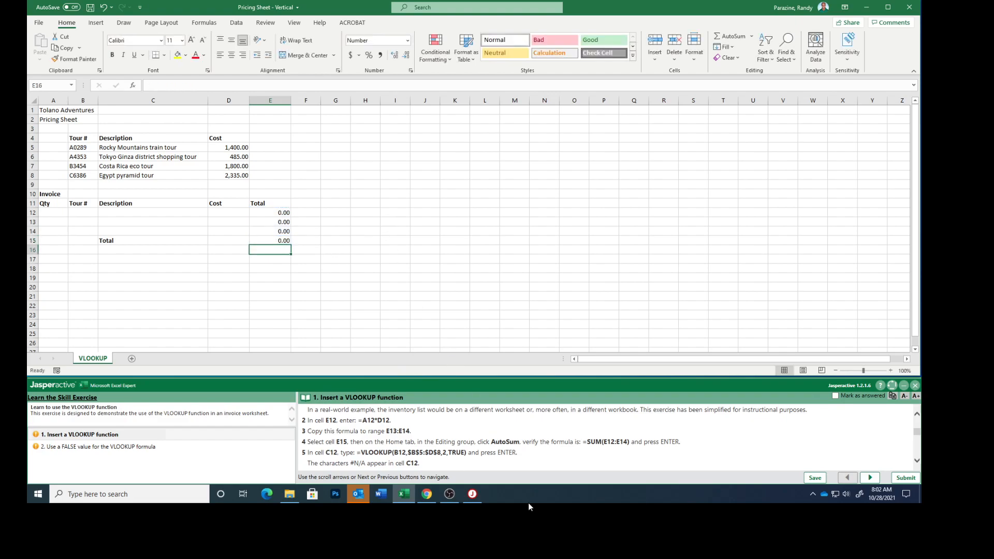
Copy =VLOOKUP(B12,$B$5:$D$8,2,TRUE) from step 5 of the exercise instructions into cell C12.
scroll(512, 440, down, 1)
scroll(438, 450, down, 2)
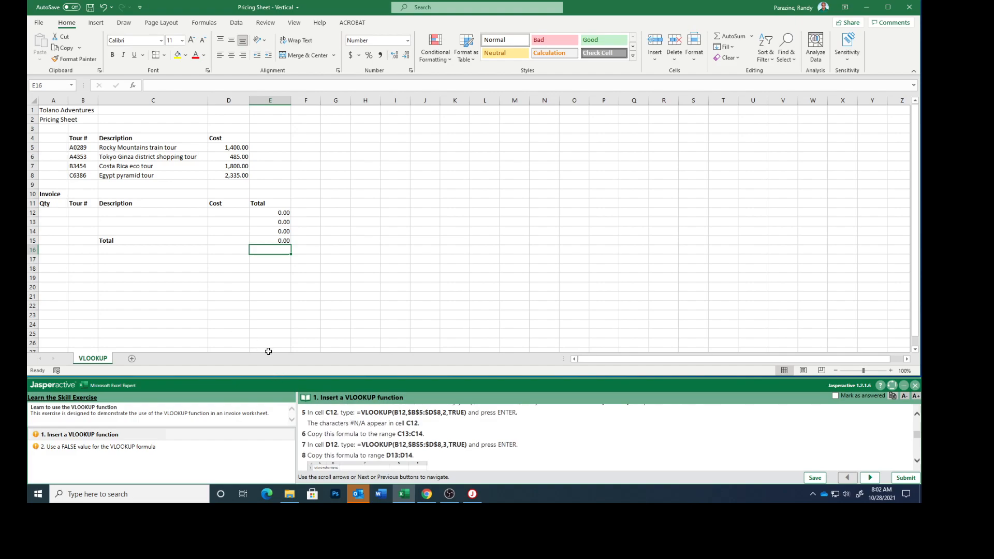
drag(357, 413, 467, 416)
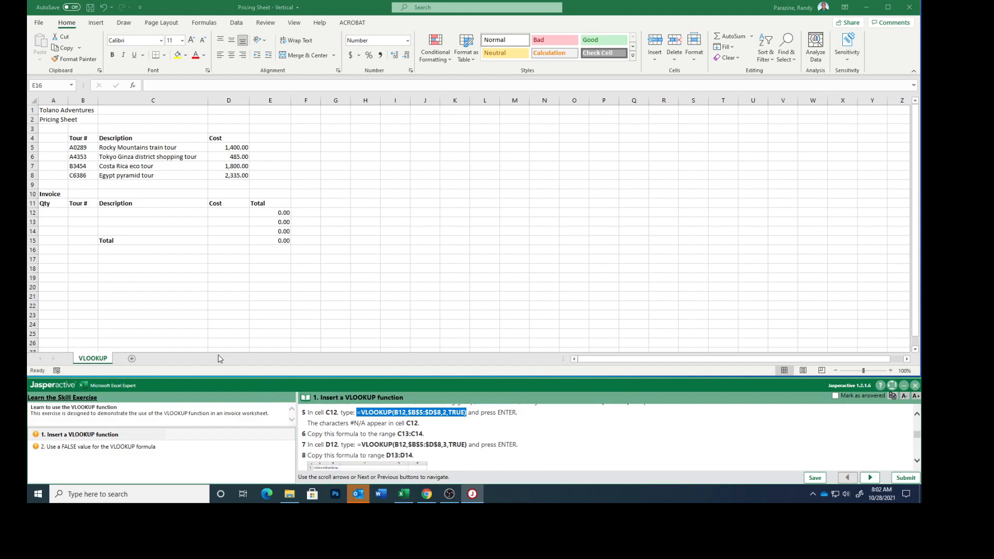
double_click(134, 212)
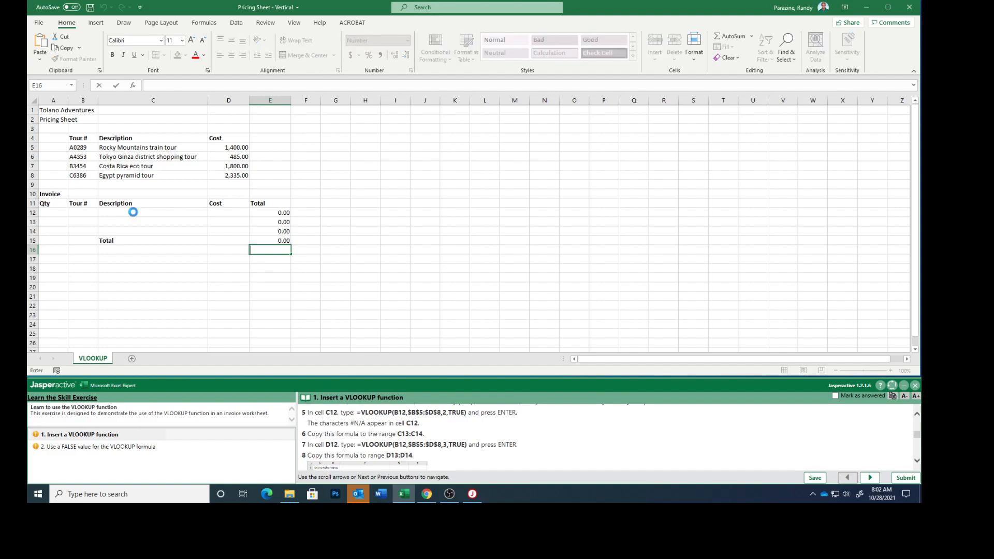
click(134, 213)
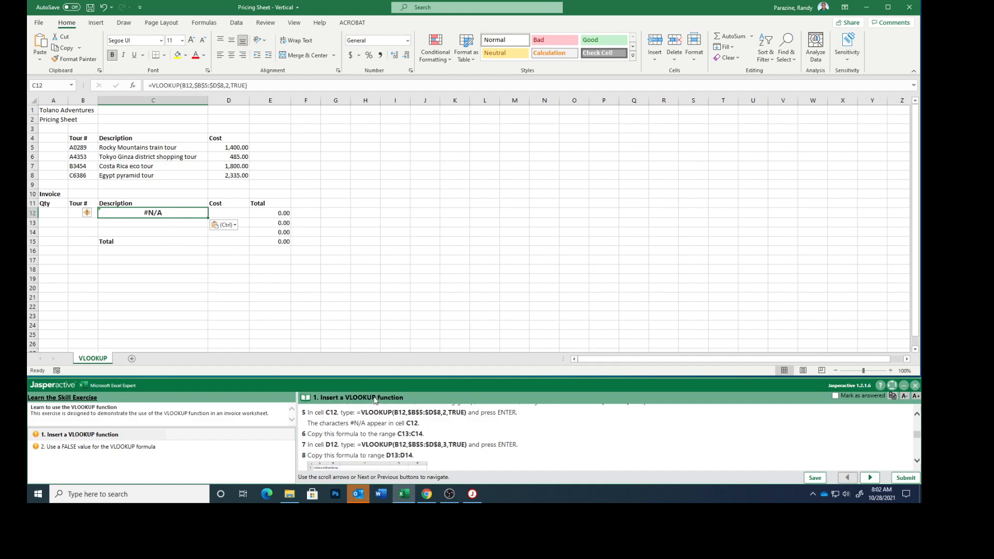
Copy the description lookup formula in cell C12 to the range C13:C14.
key(ctrl+c)
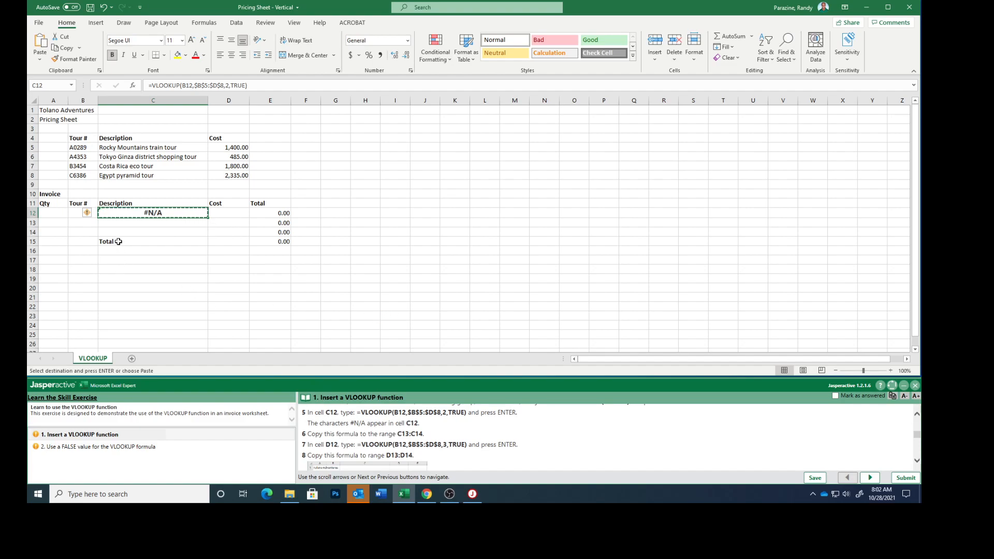
drag(130, 224, 131, 231)
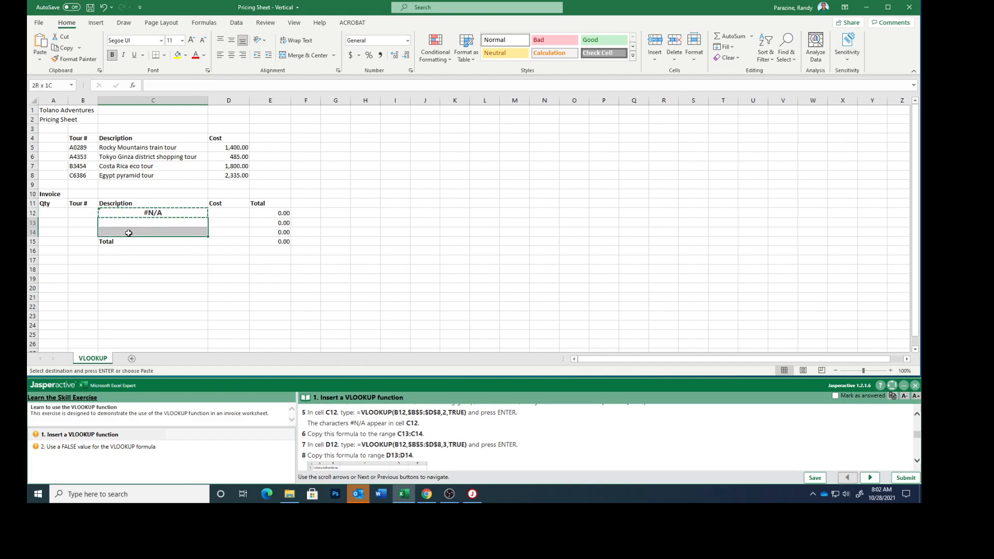
key(ctrl+v)
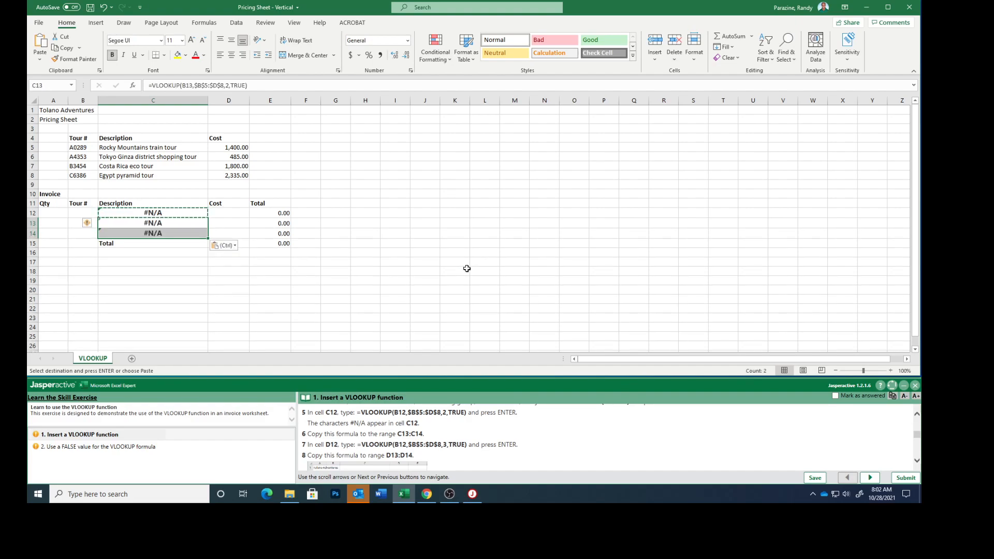
Copy the cost lookup formula from the exercise instructions into cell D12, completing it as =VLOOKUP(B12,$B$5:$D$8,3,TRUE).
scroll(473, 439, down, 1)
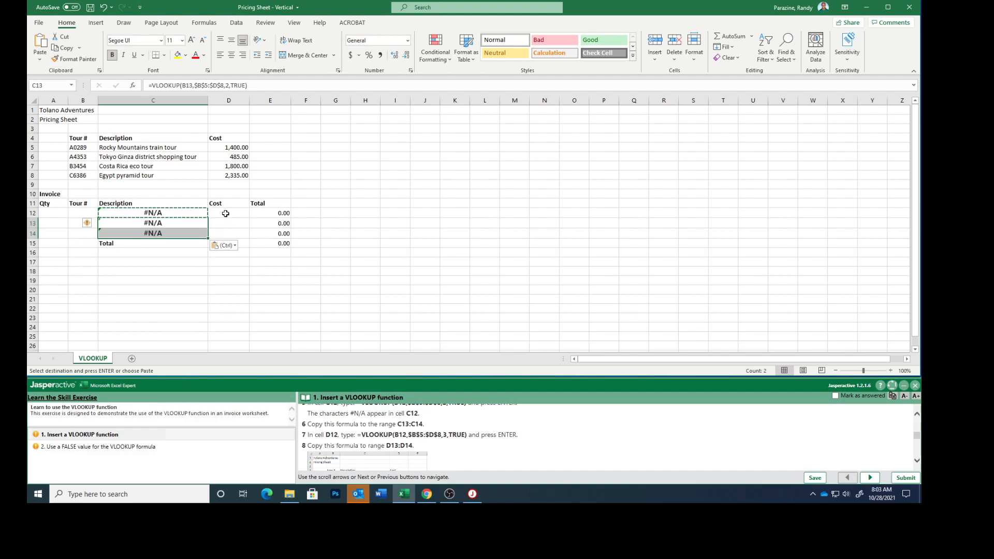
click(226, 214)
double_click(226, 214)
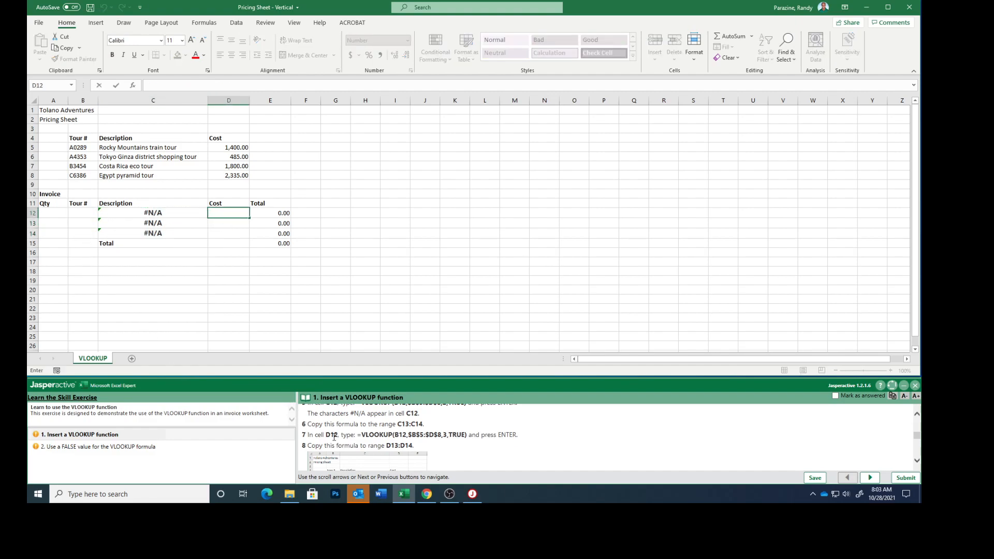
drag(357, 433, 458, 440)
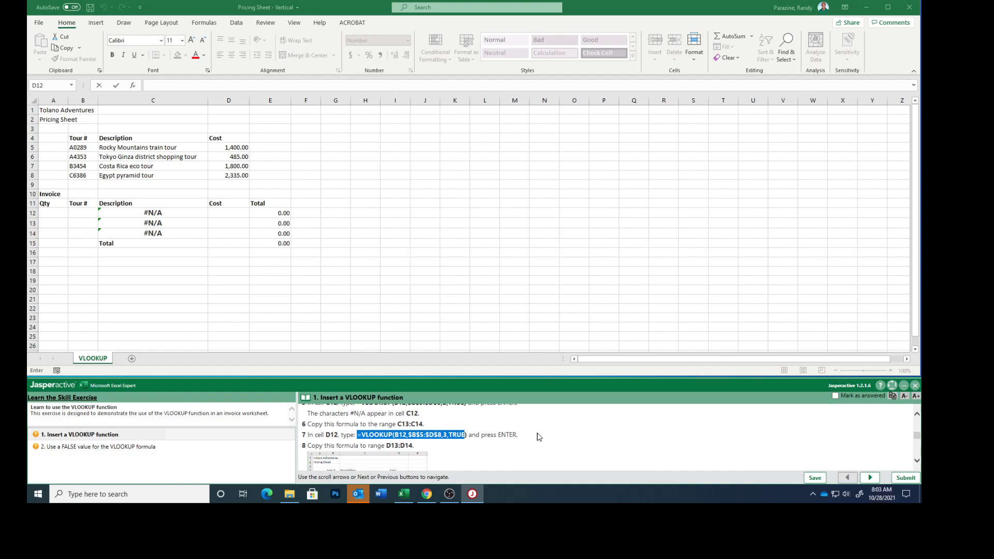
click(228, 213)
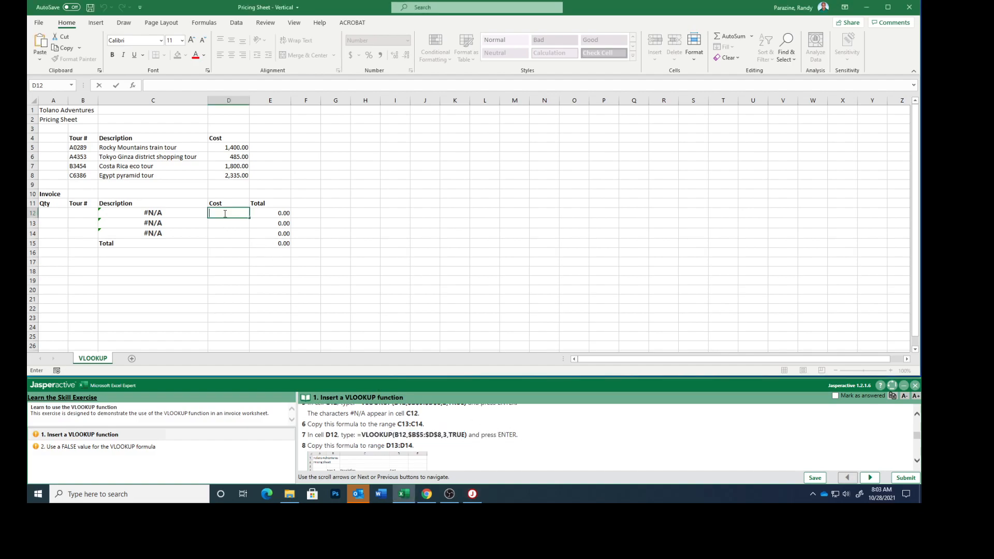
key(ctrl+v)
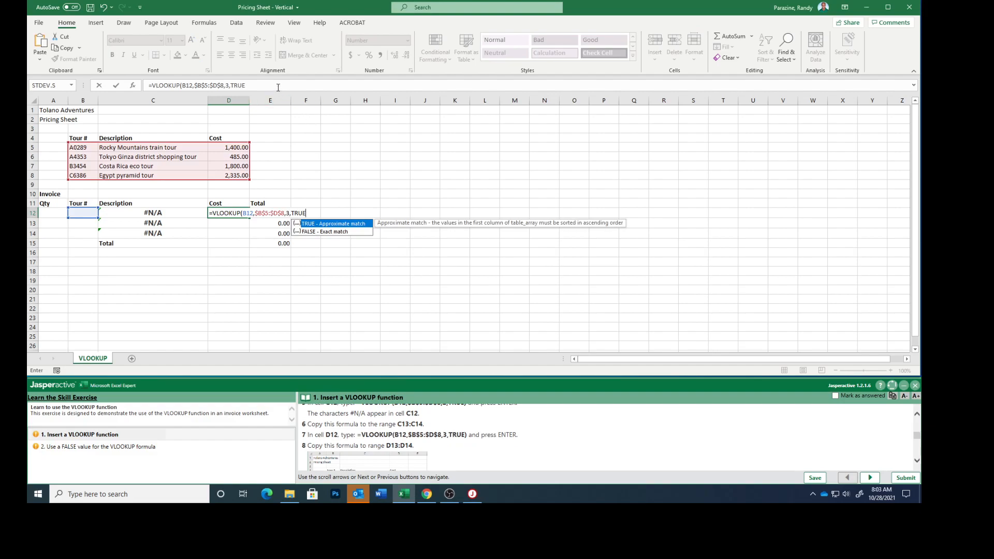
click(256, 84)
text())
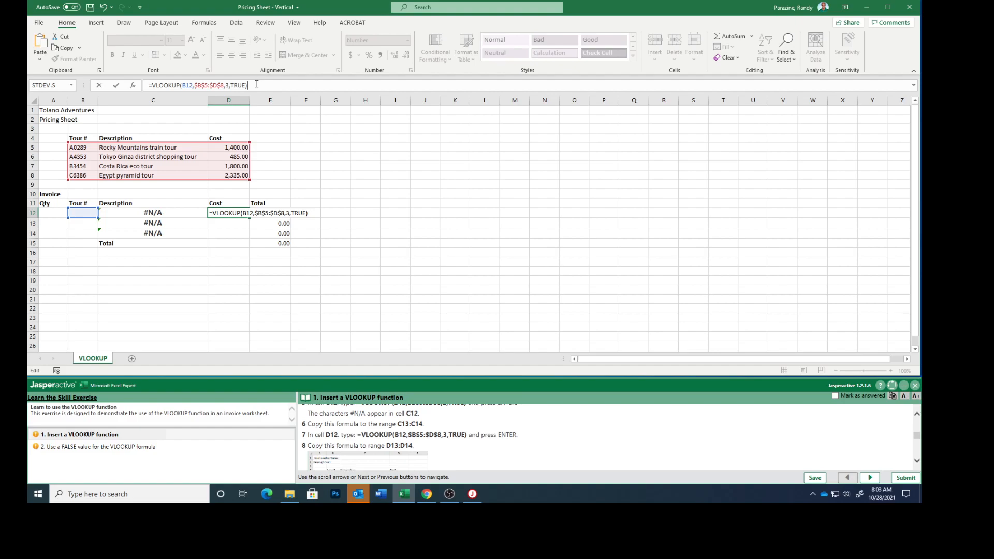
key(Return)
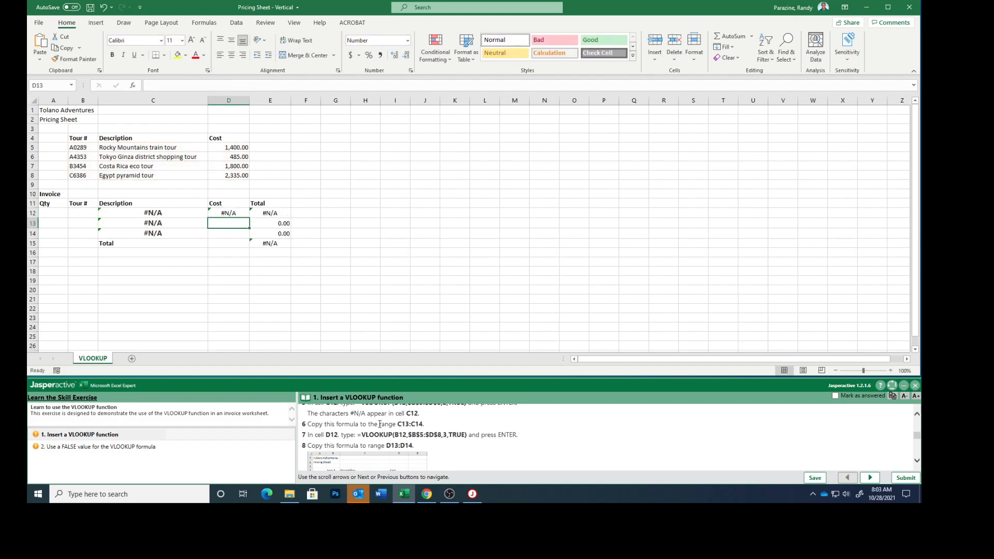
Copy the cost lookup formula in cell D12 to D13:D14 and clear the copy selection.
click(224, 213)
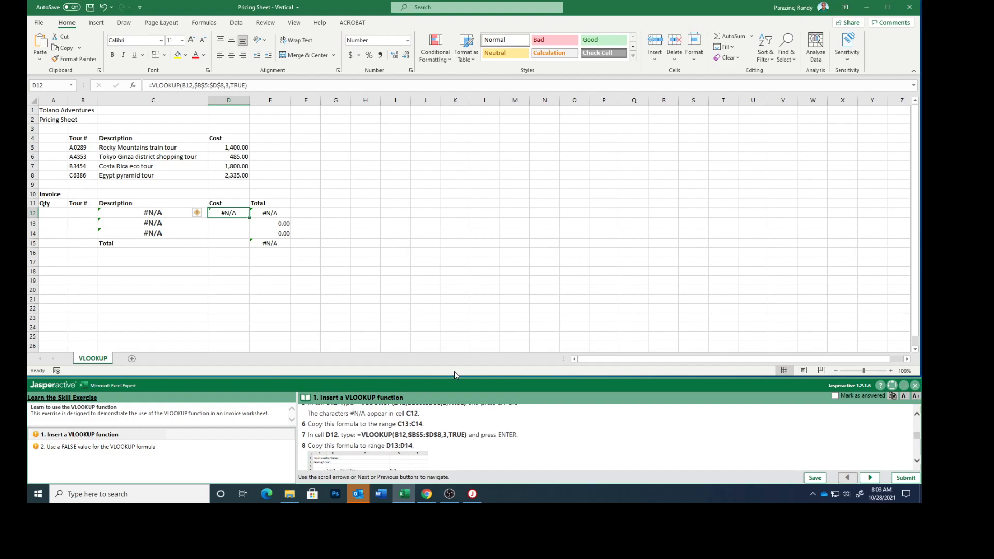
key(ctrl+c)
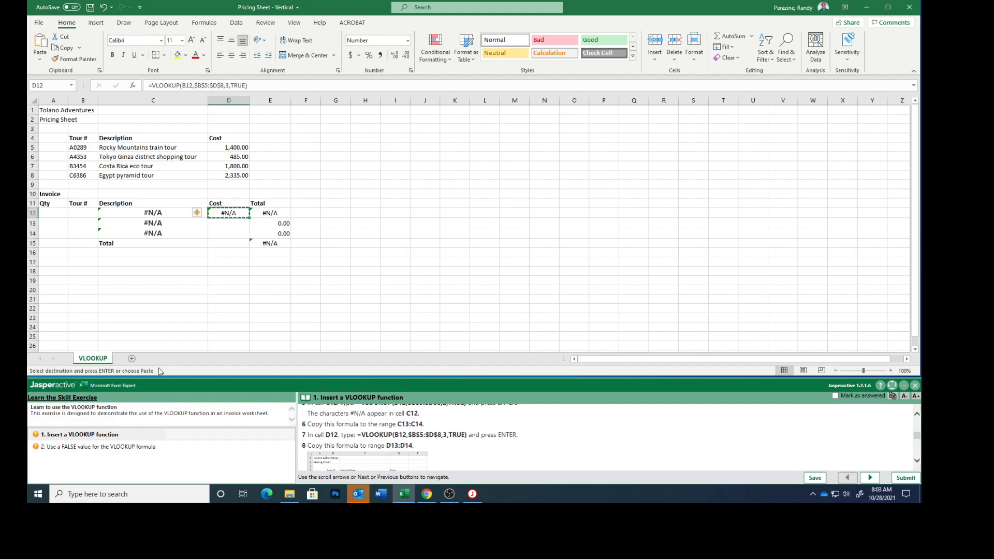
drag(232, 221, 232, 231)
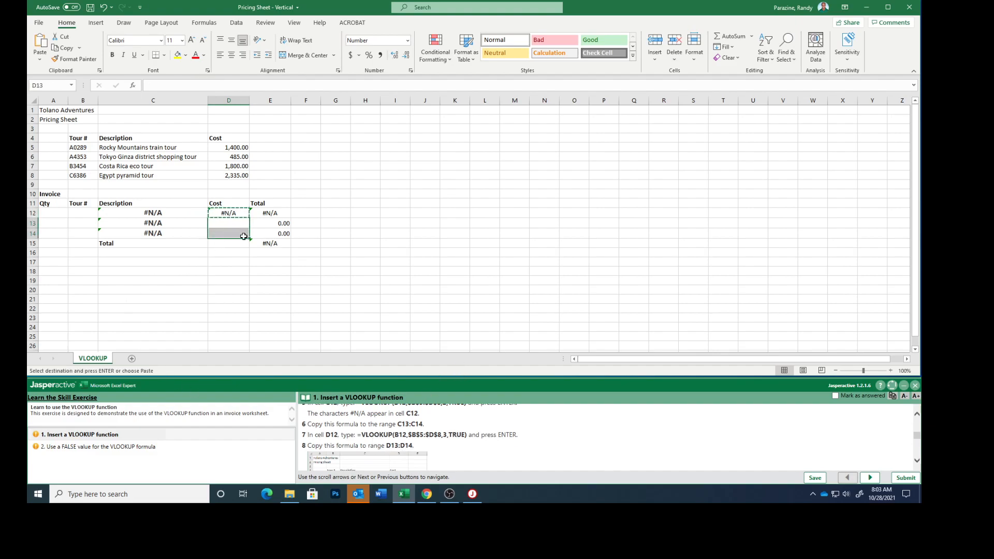
key(ctrl+v)
key(Escape)
click(175, 289)
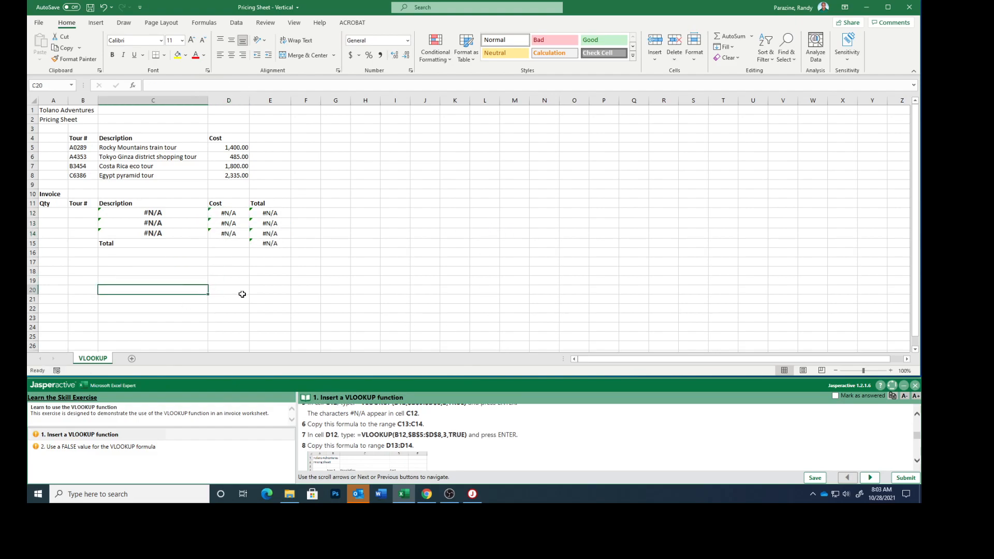
Enter the invoice quantities from step 9 of the exercise instructions: 3, 4 and 2 in cells A12:A14.
scroll(437, 449, down, 1)
scroll(437, 450, down, 5)
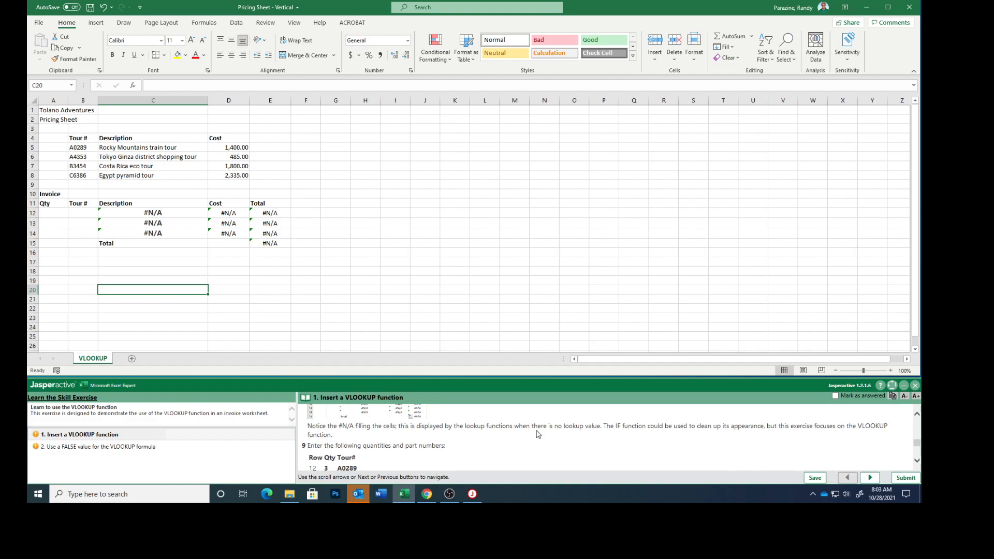
scroll(469, 430, down, 2)
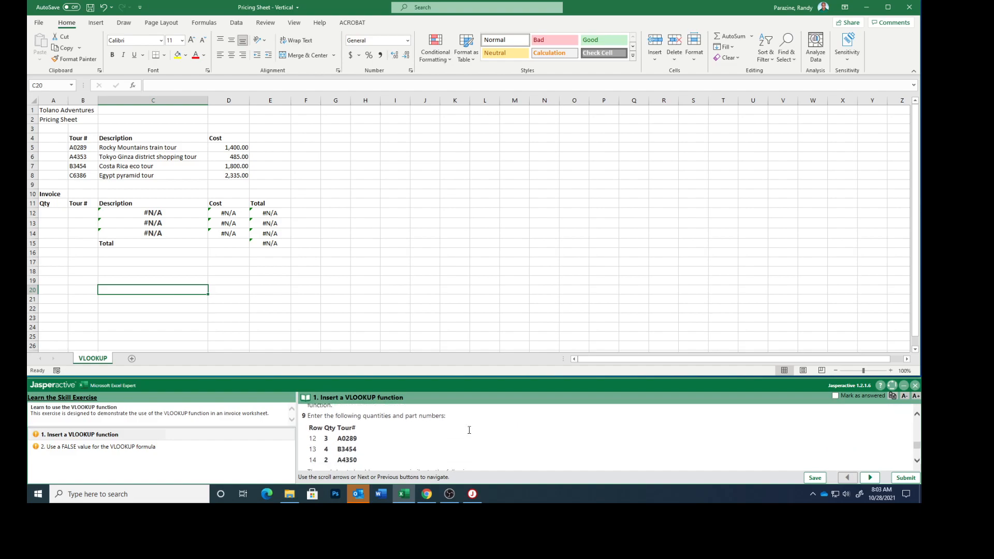
scroll(469, 430, down, 1)
scroll(469, 430, up, 1)
click(52, 213)
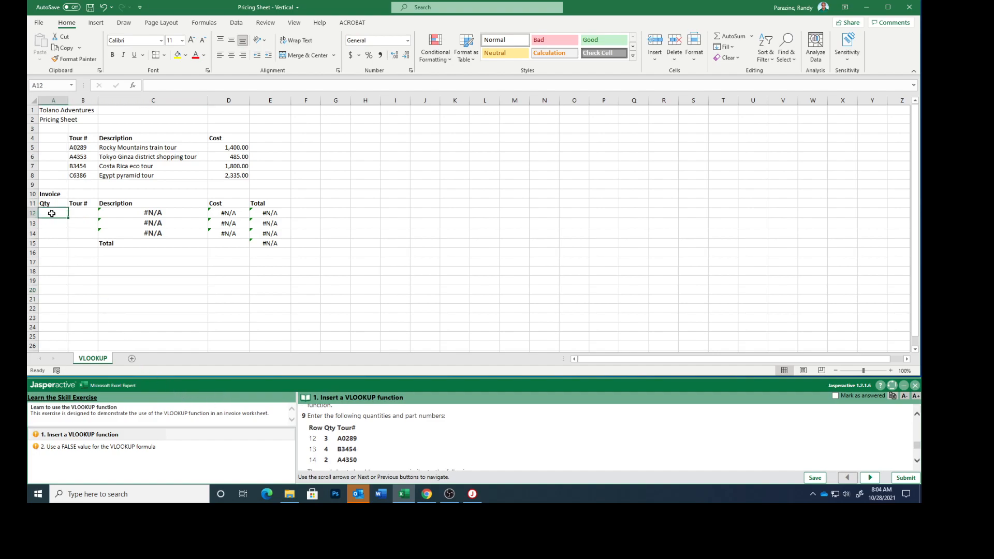
text(3)
key(Return)
text(4)
key(Return)
text(2)
key(Return)
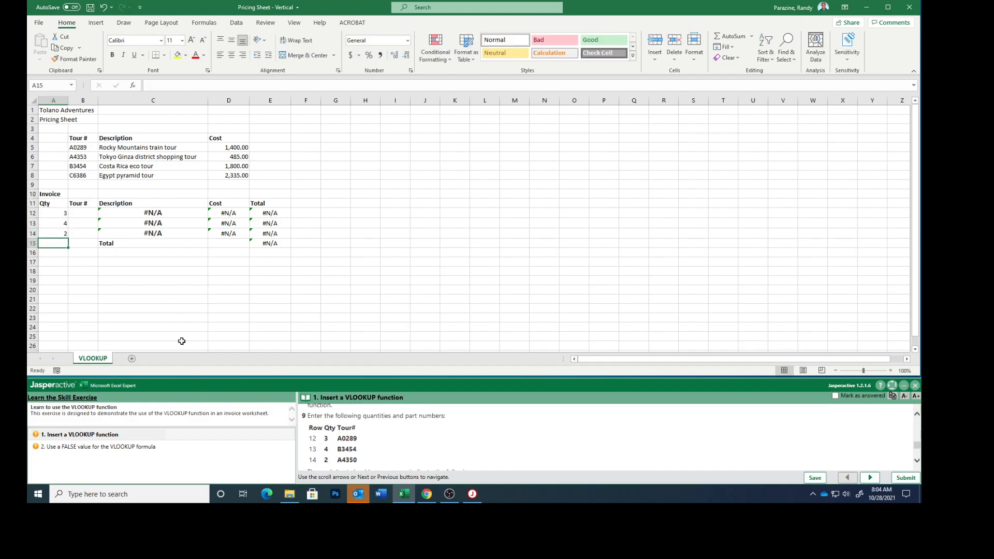
Enter the tour numbers A0289, B3454 and A4350 in cells B12:B14 of the invoice.
click(81, 214)
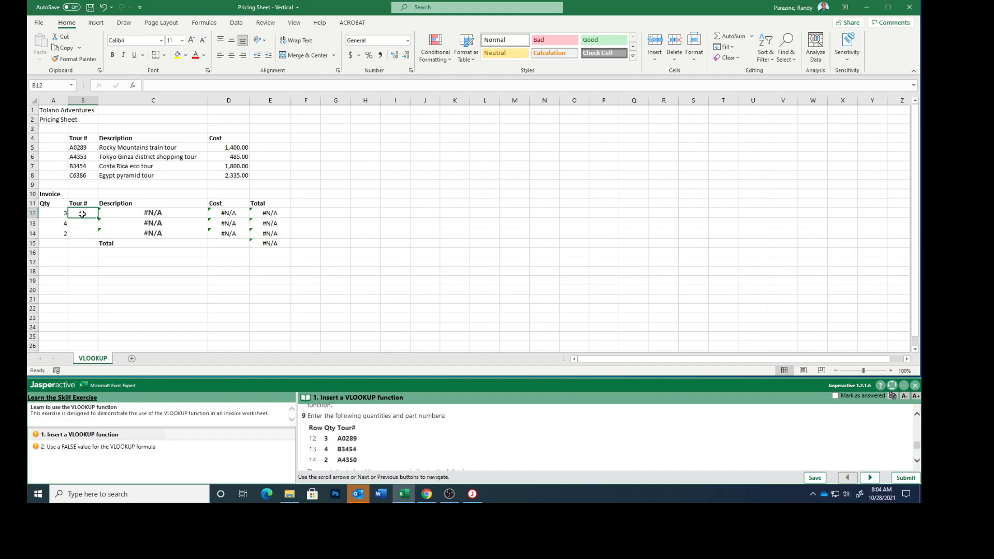
text(A0289)
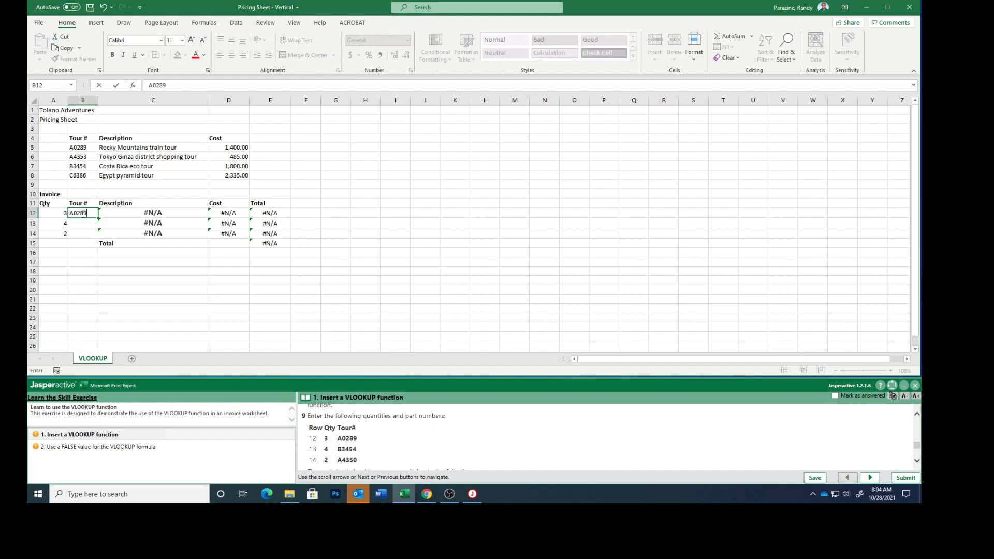
key(Return)
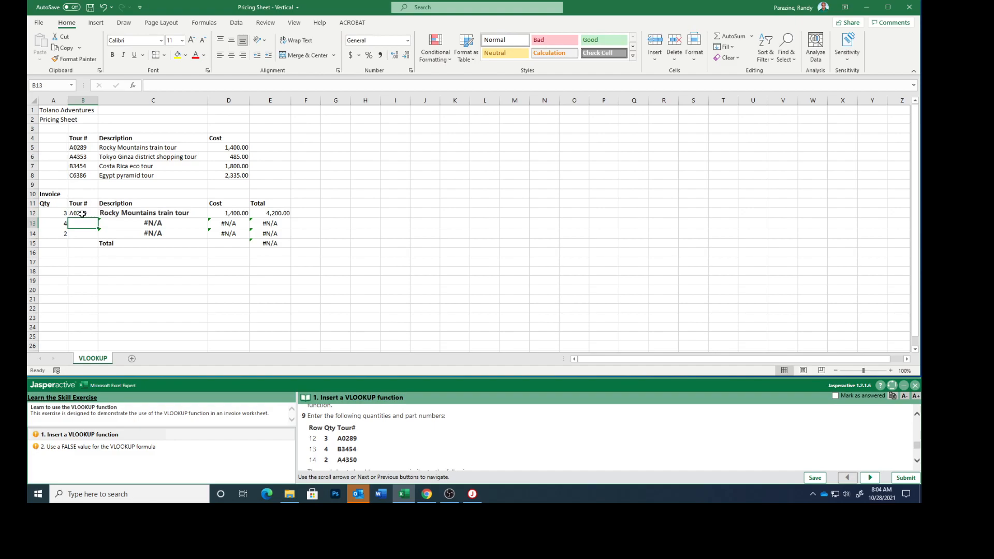
text(B3454)
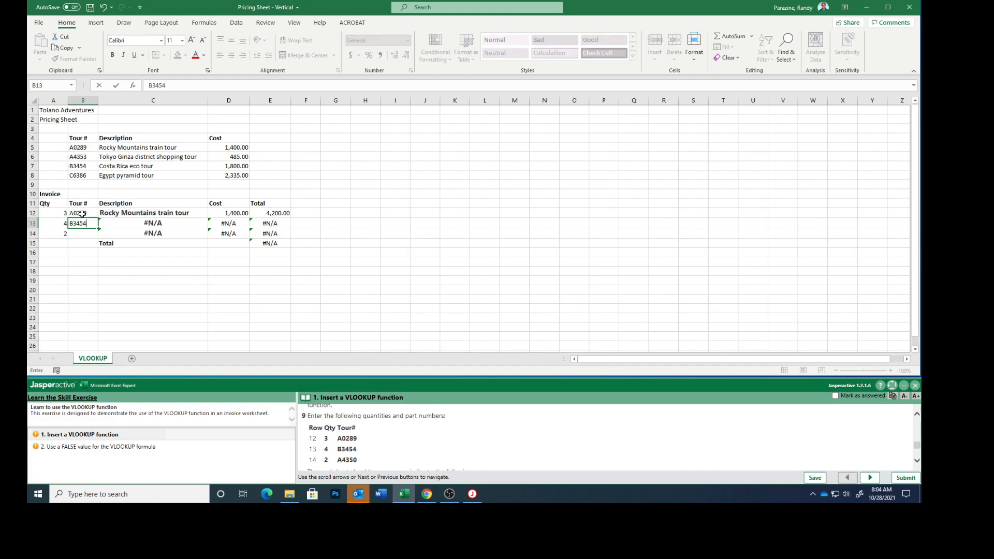
key(Return)
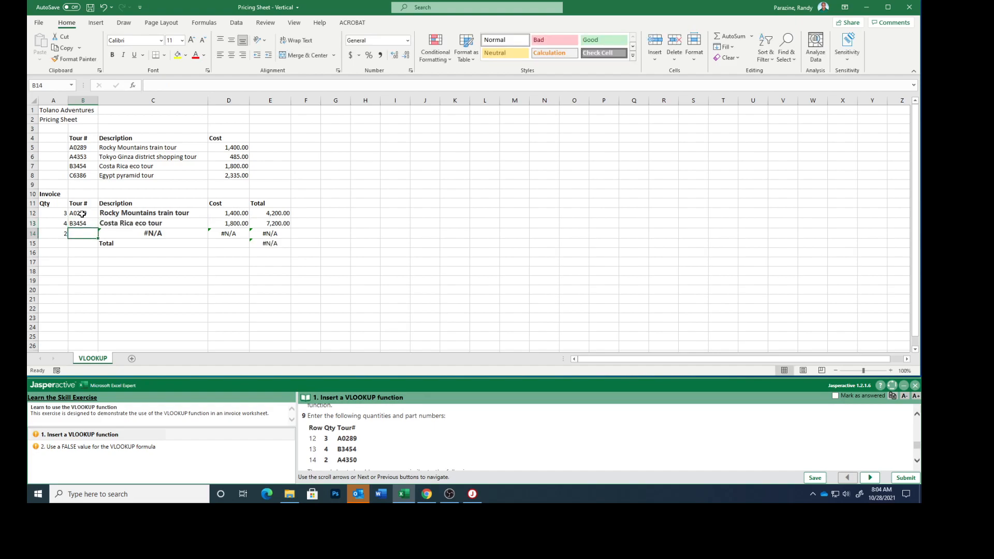
text(A4350)
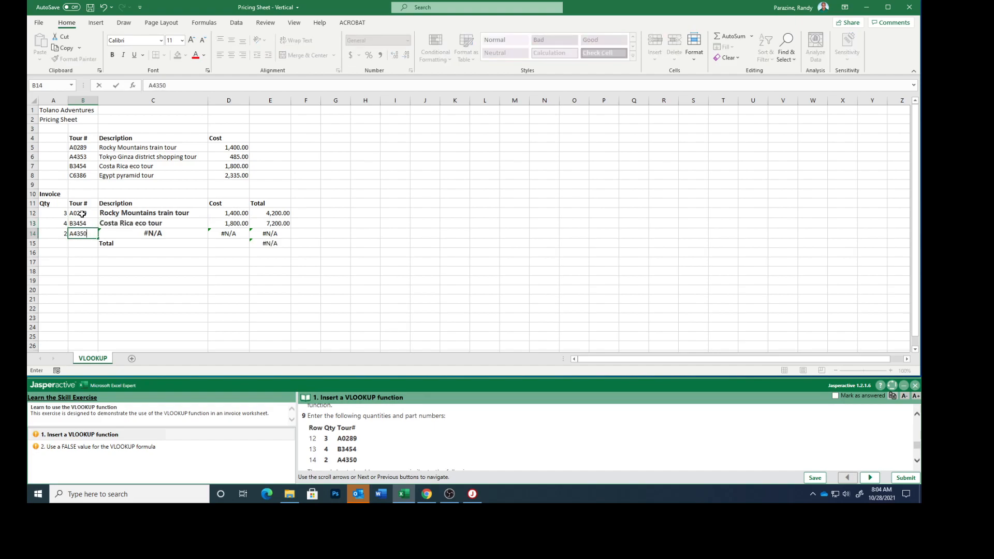
key(Return)
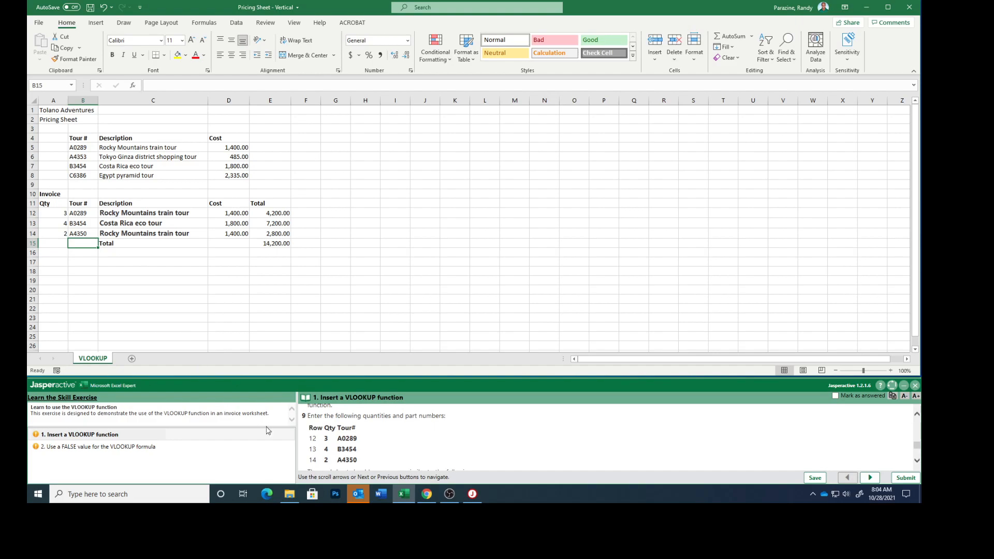
Compare the invoice with the enlarged sample worksheet picture from the exercise instructions, and close the picture.
scroll(389, 452, down, 2)
scroll(423, 454, down, 3)
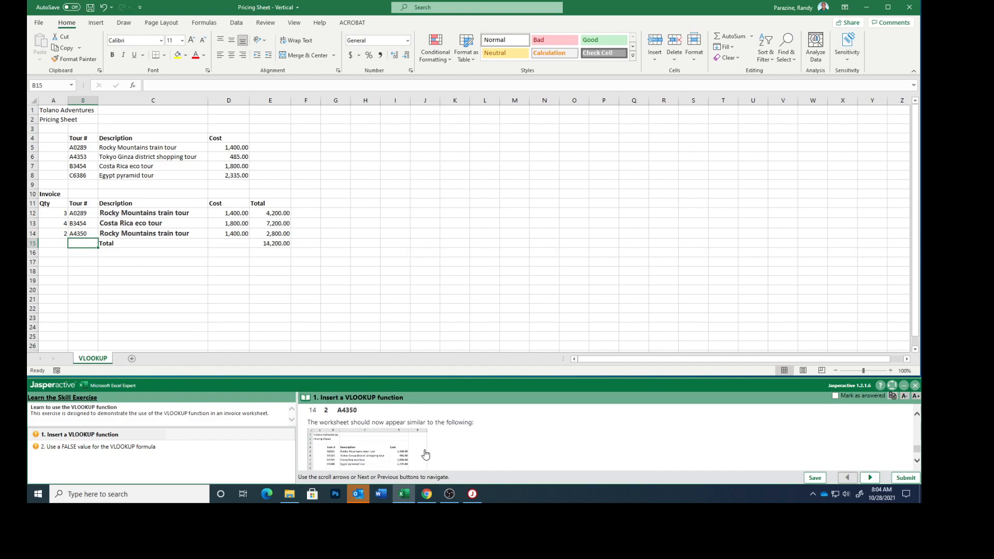
click(369, 436)
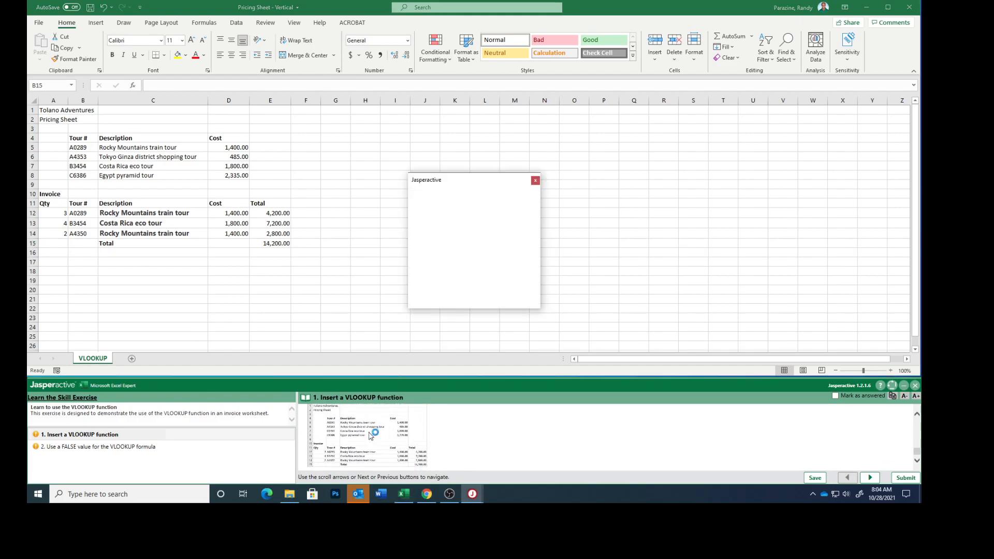
drag(443, 165, 428, 121)
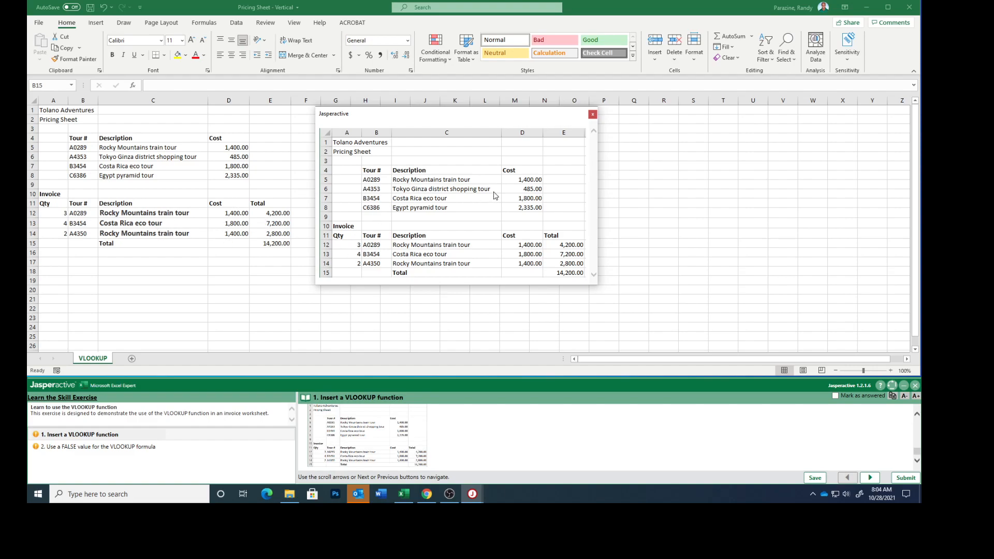
click(592, 115)
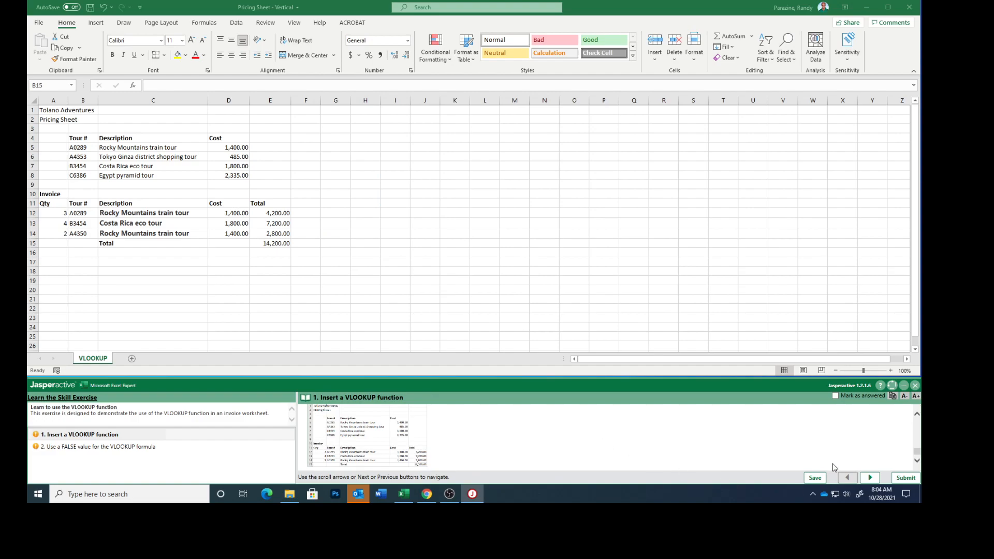
Mark the "Insert a VLOOKUP function" task as answered and go to task 2, "Use a FALSE value for the VLOOKUP formula".
click(835, 396)
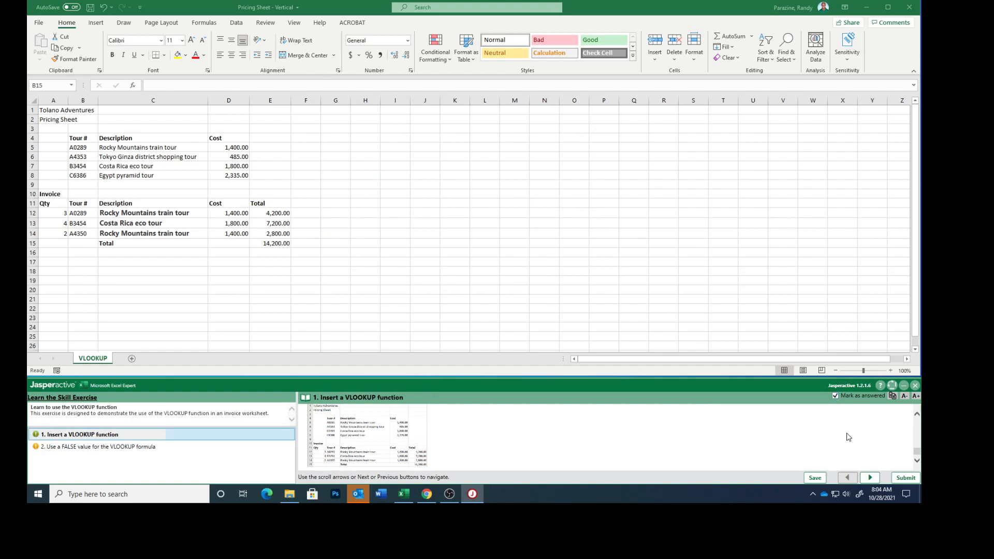
click(866, 478)
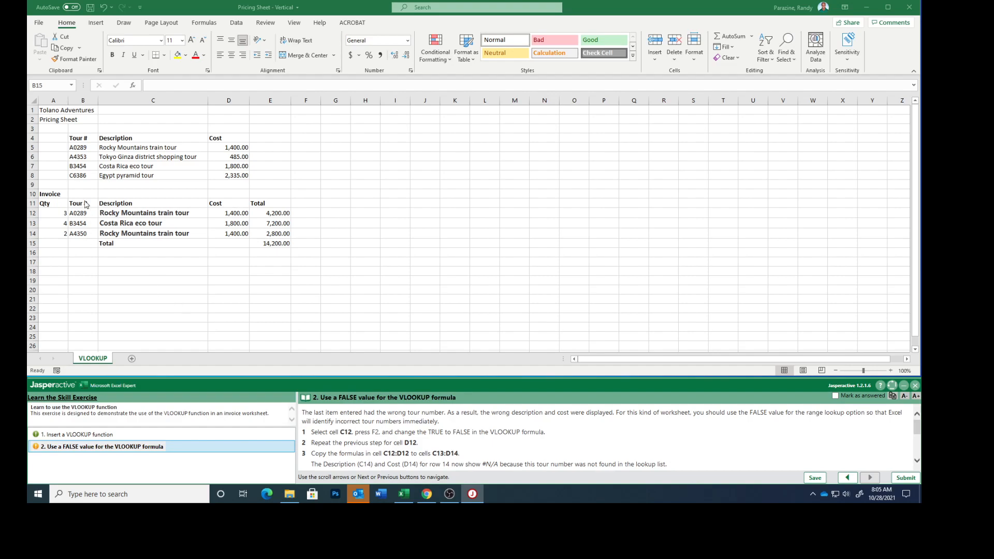
Change the range lookup argument of the description formula in cell C12 to FALSE.
double_click(125, 215)
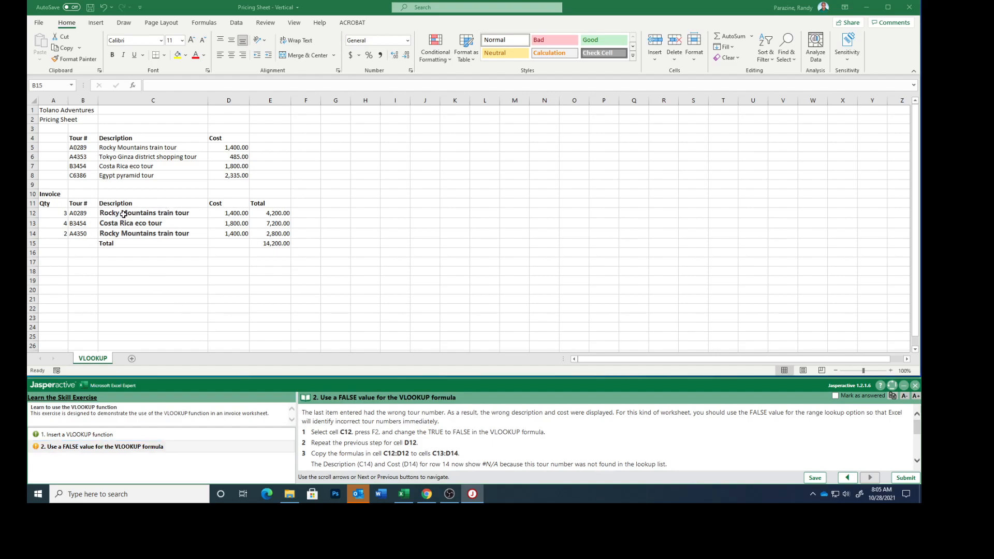
click(125, 213)
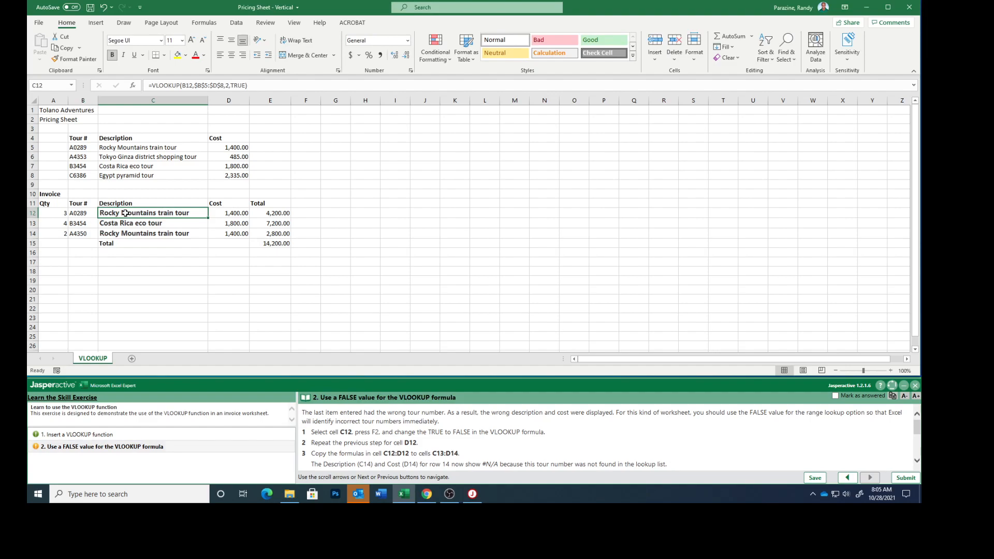
key(F2)
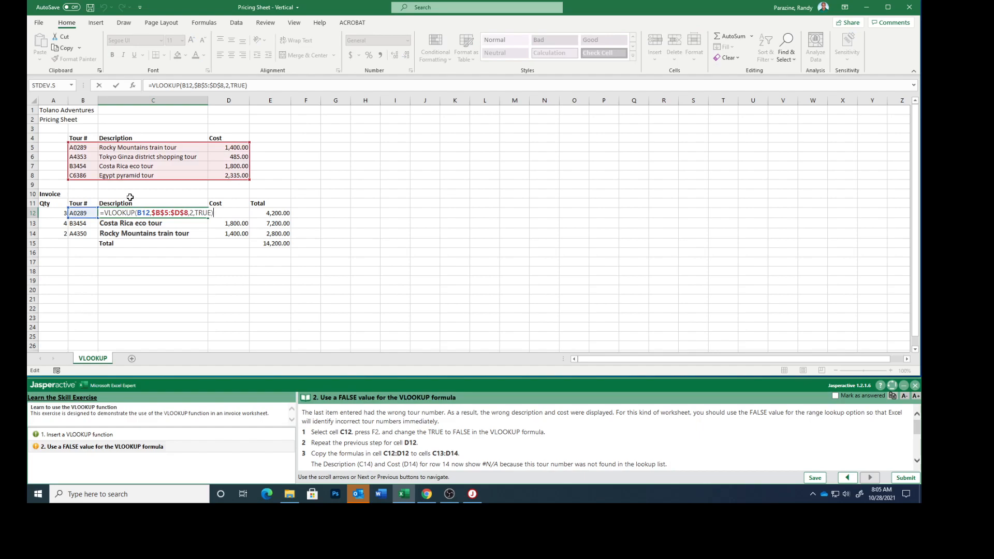
click(215, 214)
key(BackSpace)
key(BackSpace)
key(BackSpace)
key(BackSpace)
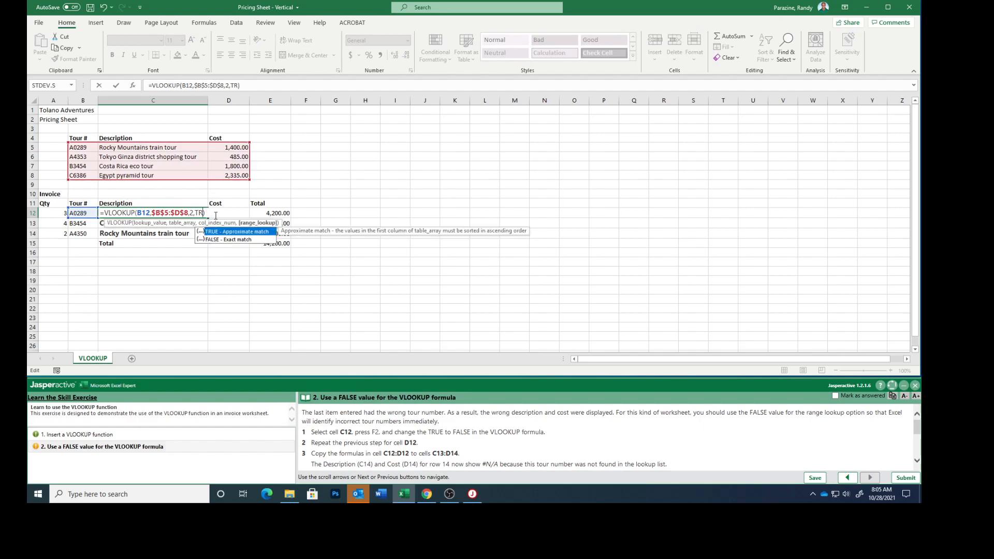
text(FALSE)
key(Return)
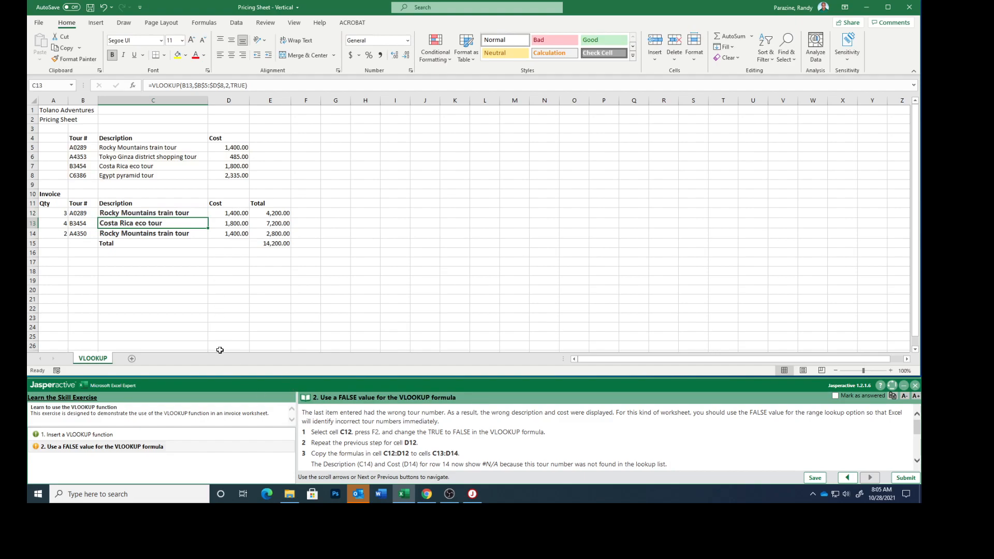
Change the range lookup argument of the cost formula in cell D12 to FALSE.
click(235, 211)
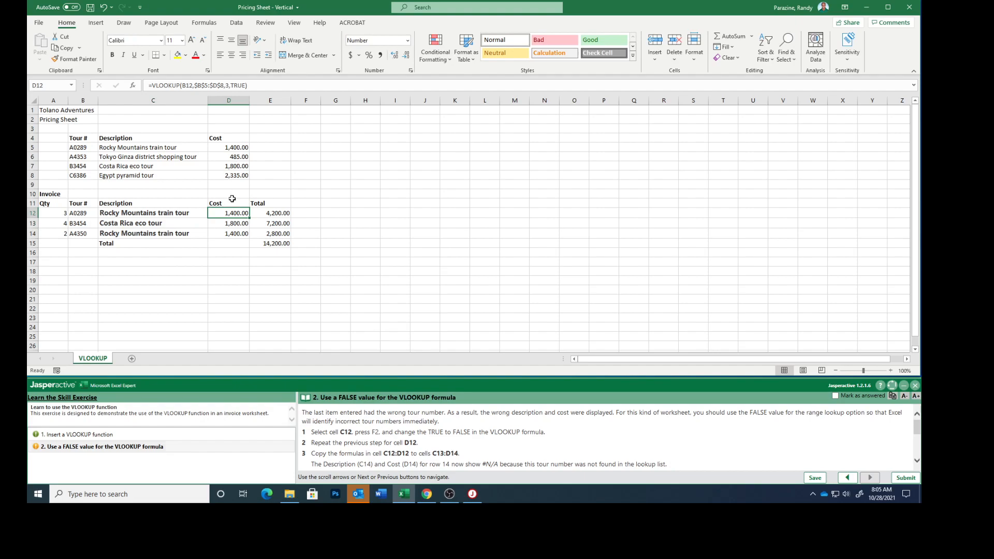
key(F2)
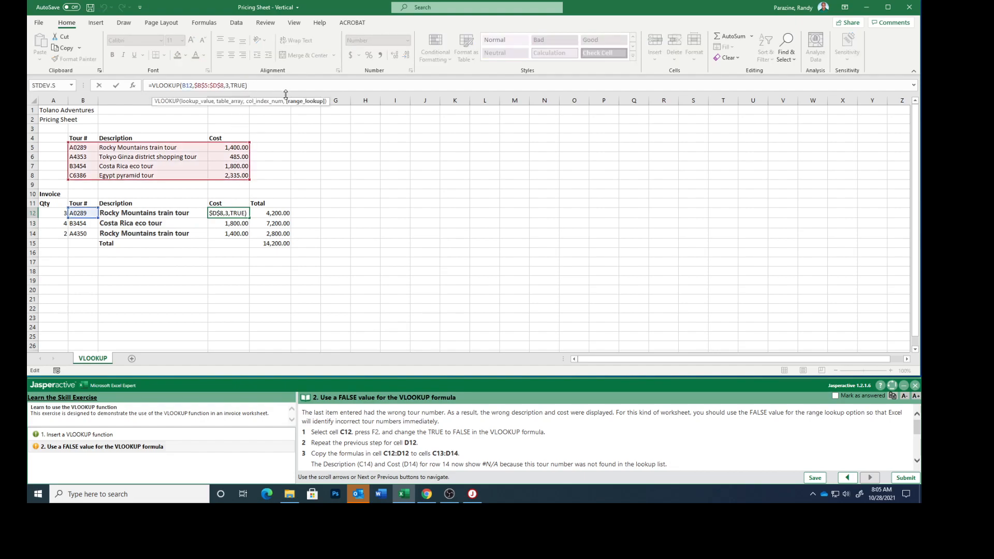
key(BackSpace)
key(BackSpace)
key(BackSpace)
key(BackSpace)
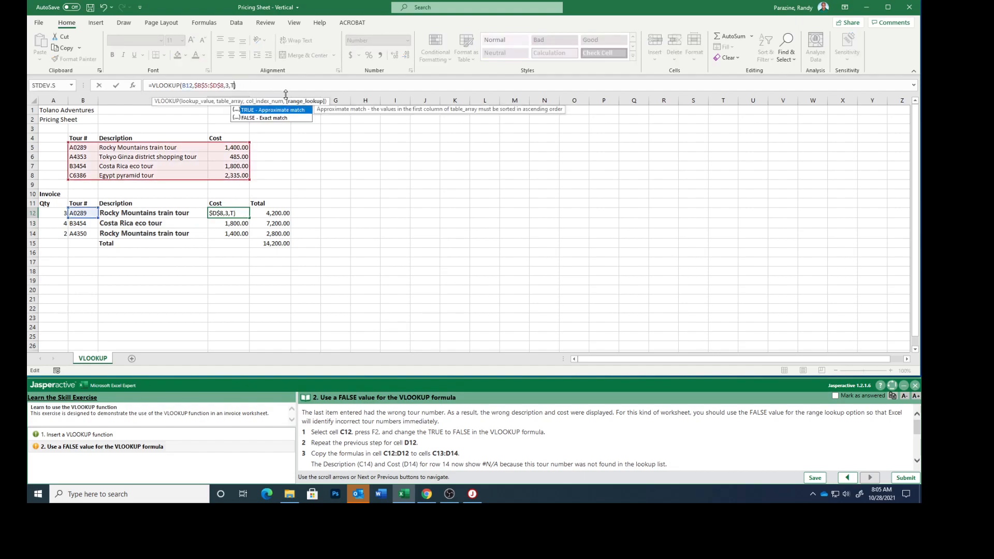
text(FALSE)
key(Return)
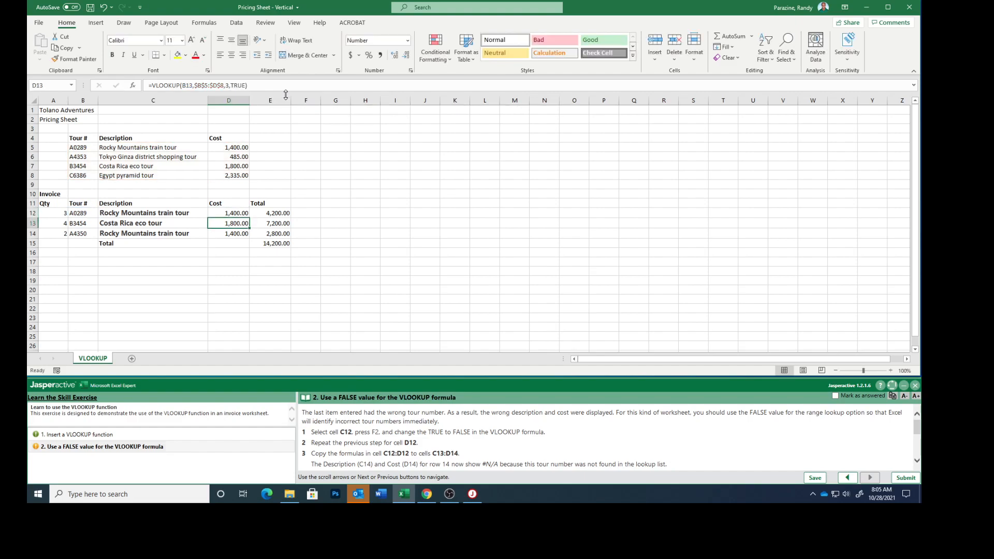
Copy the updated lookup formulas in cells C12:D12 to the range C13:D14.
scroll(454, 453, down, 1)
scroll(454, 452, down, 1)
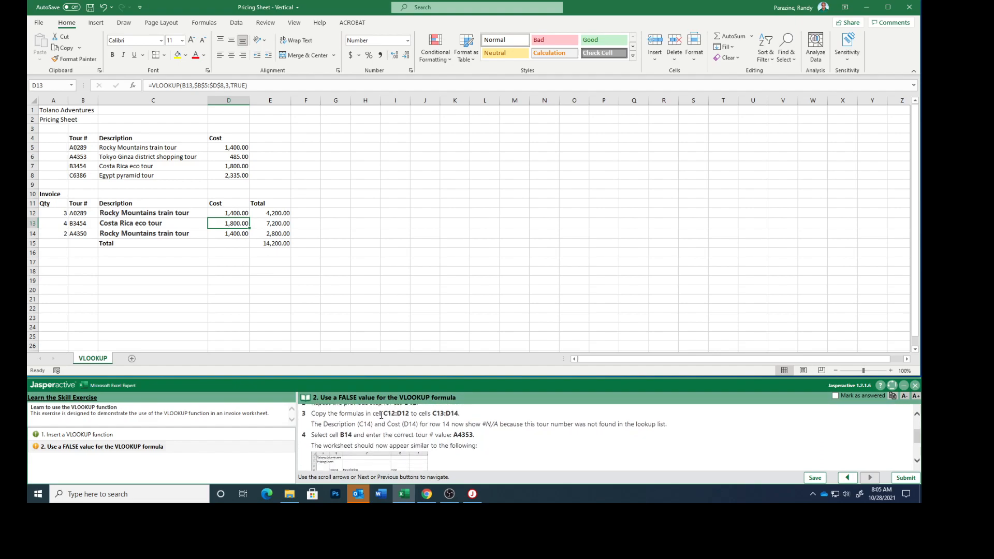
click(151, 212)
drag(151, 212, 228, 217)
key(ctrl+c)
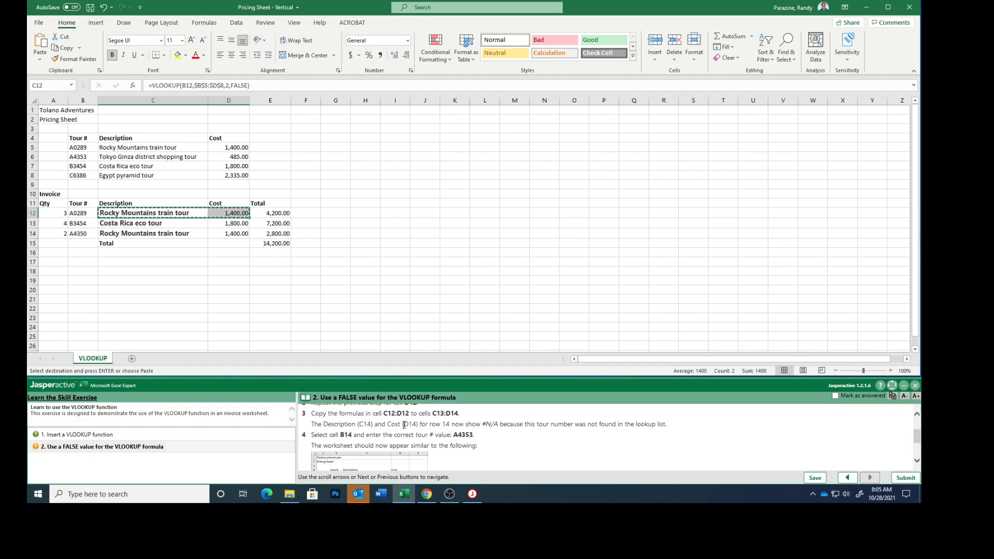
click(123, 224)
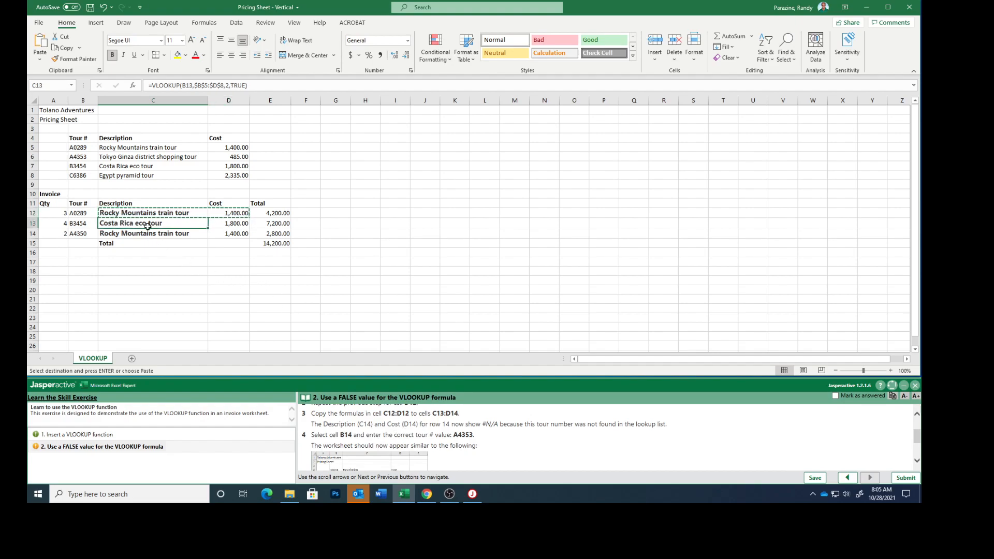
drag(153, 226, 236, 234)
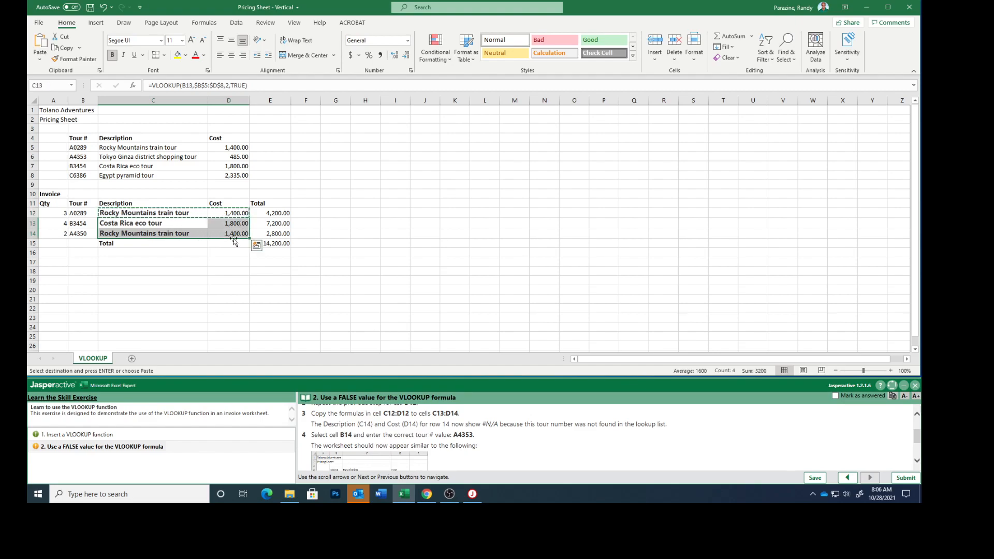
key(ctrl+v)
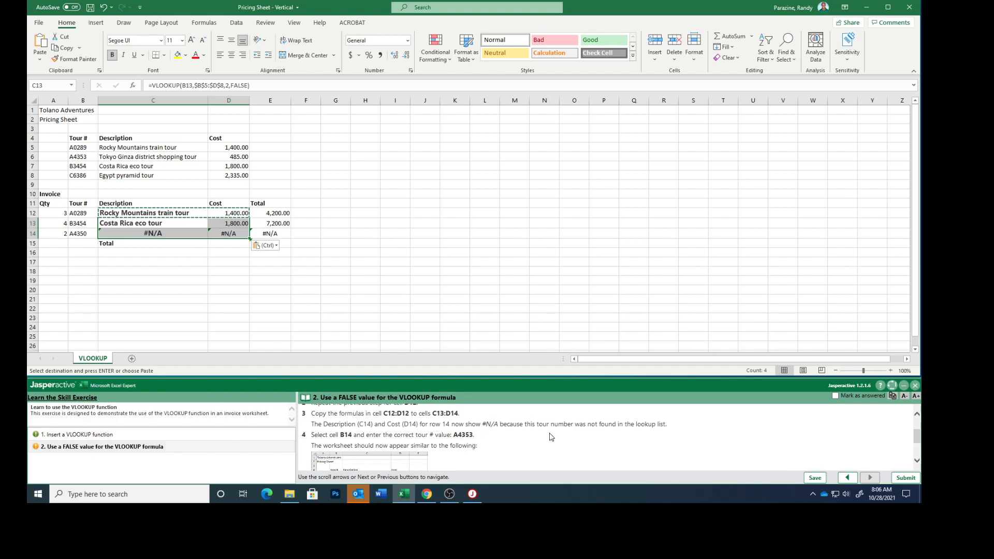
Correct the tour number in cell B14 of the invoice to A4353.
scroll(551, 438, down, 1)
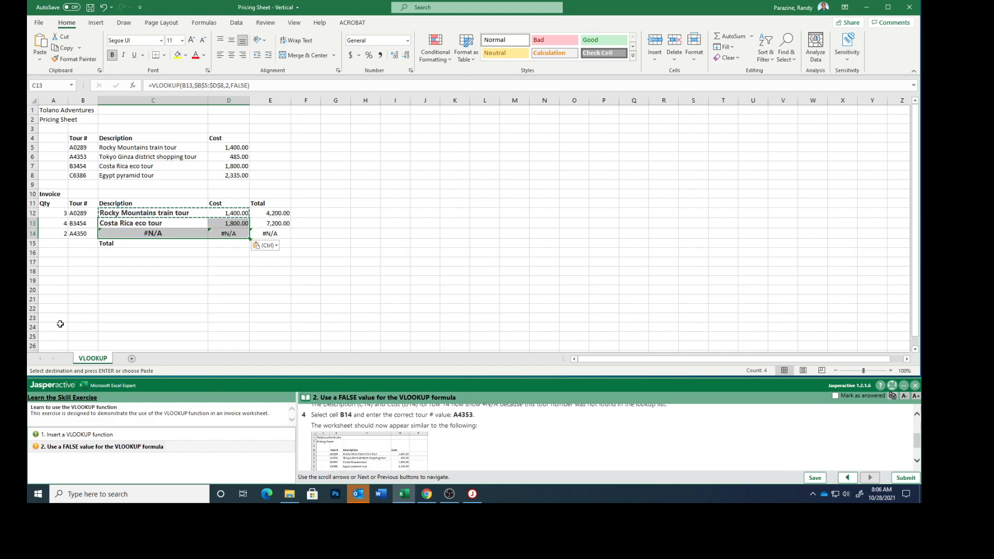
click(77, 234)
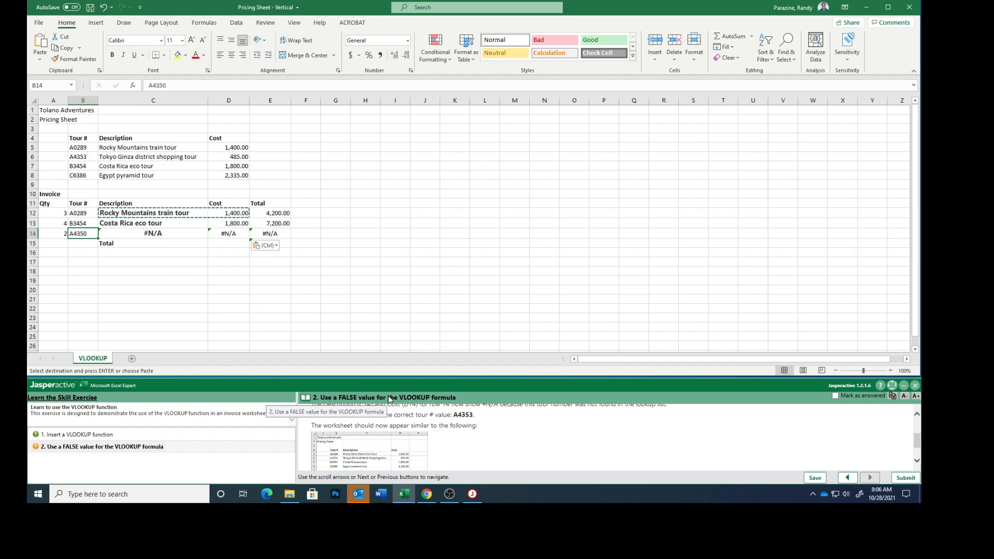
text(A)
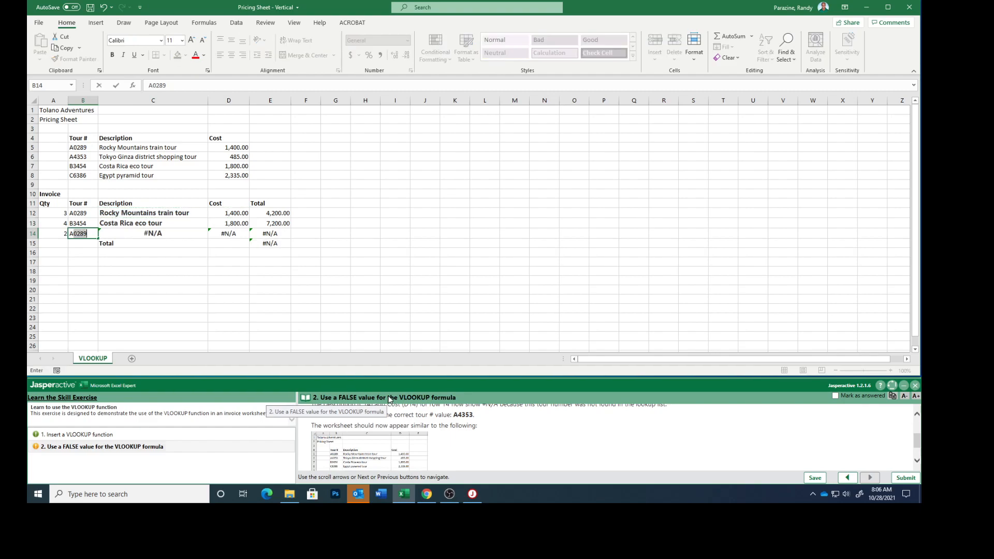
text(4353)
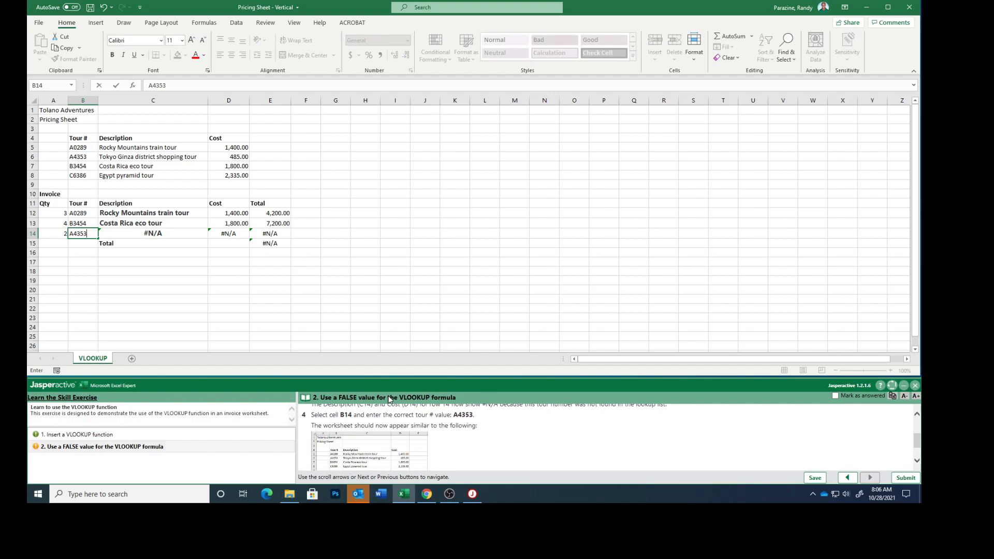
key(Return)
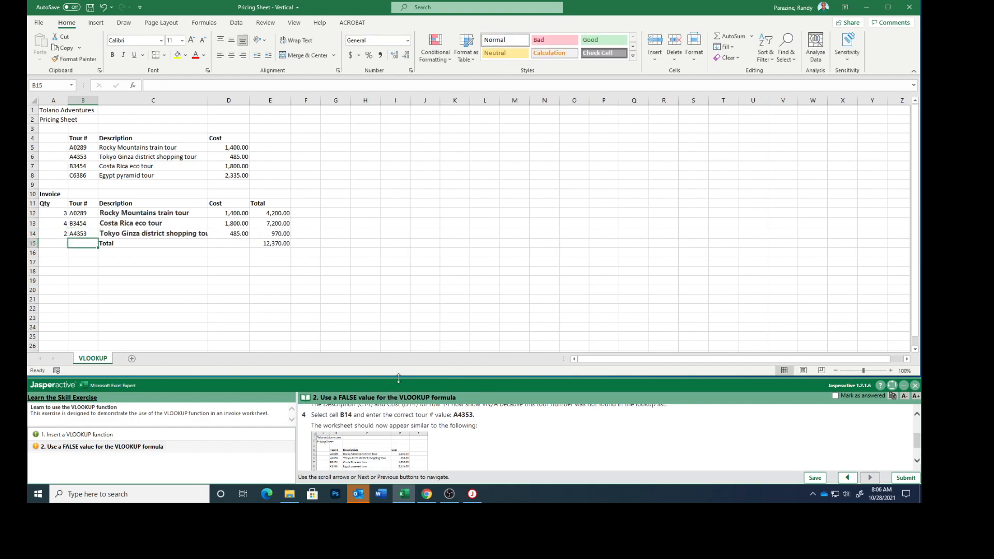
Enlarge the exercise's reference picture to compare the worksheet, and autofit column C to the tour descriptions.
scroll(535, 449, down, 1)
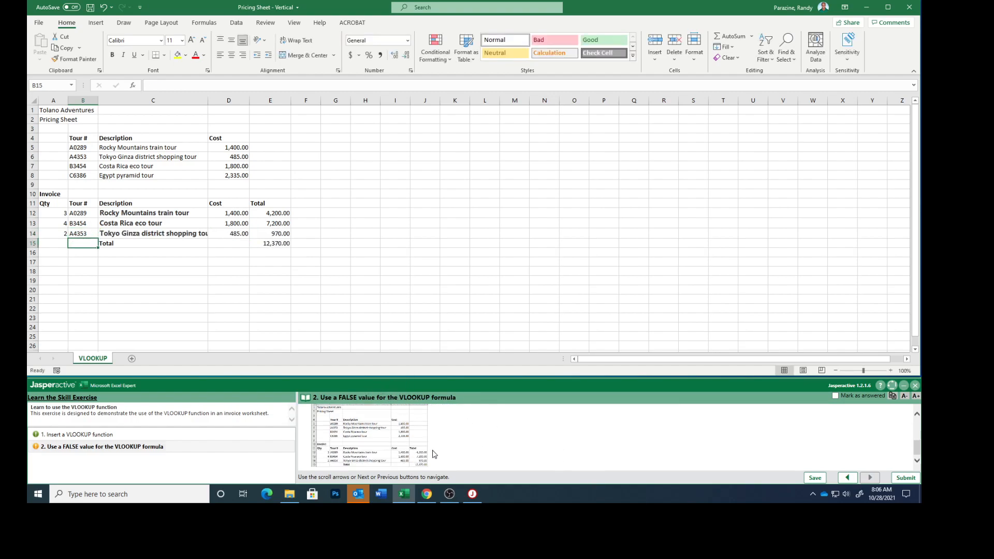
click(391, 446)
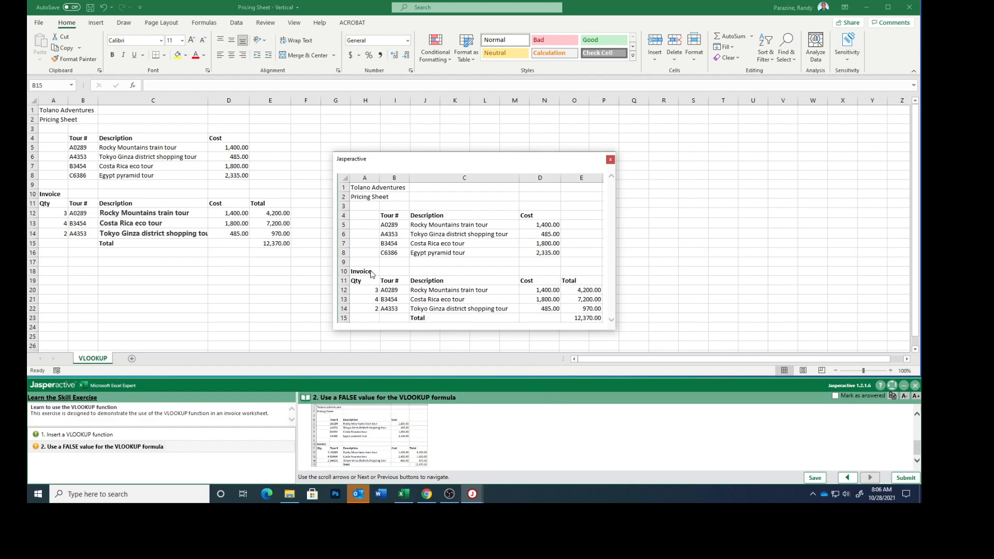
click(209, 100)
double_click(208, 100)
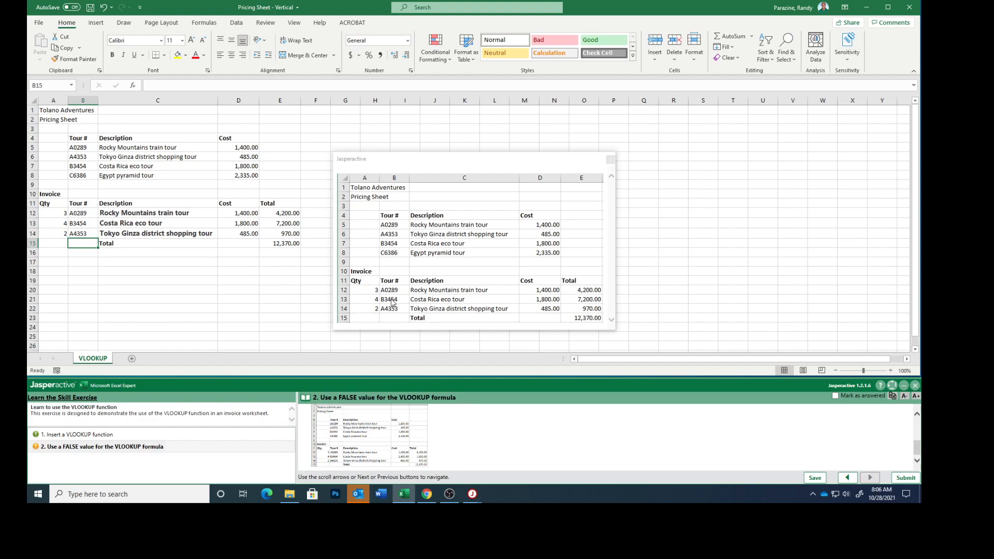
click(611, 159)
Mark the "Use a FALSE value for the VLOOKUP formula" task as answered and submit the exercise results for scoring.
click(835, 396)
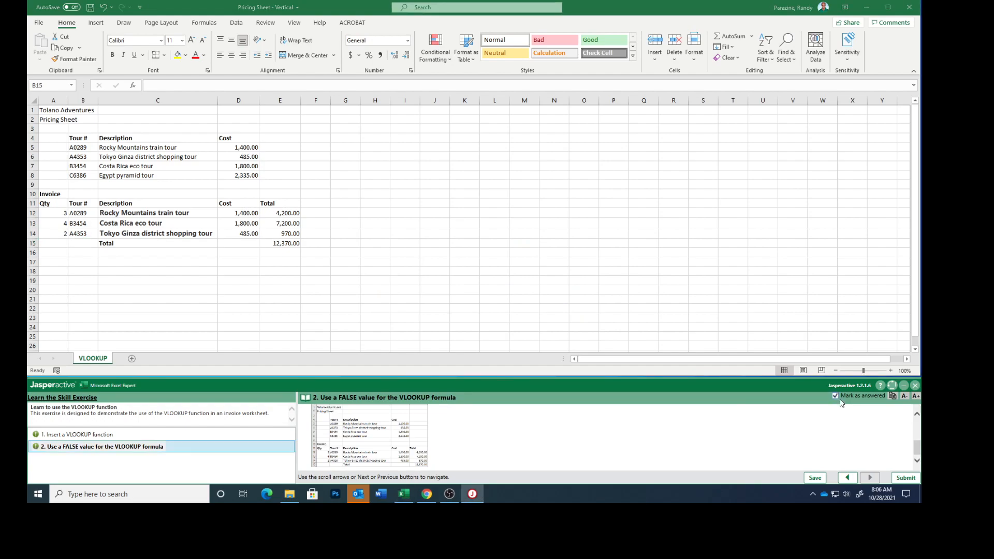
click(906, 481)
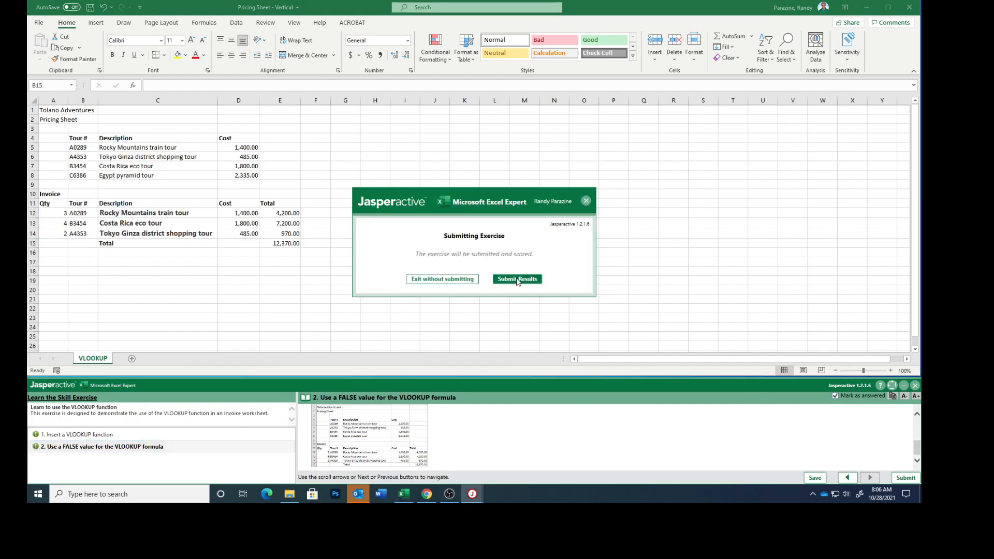
click(520, 282)
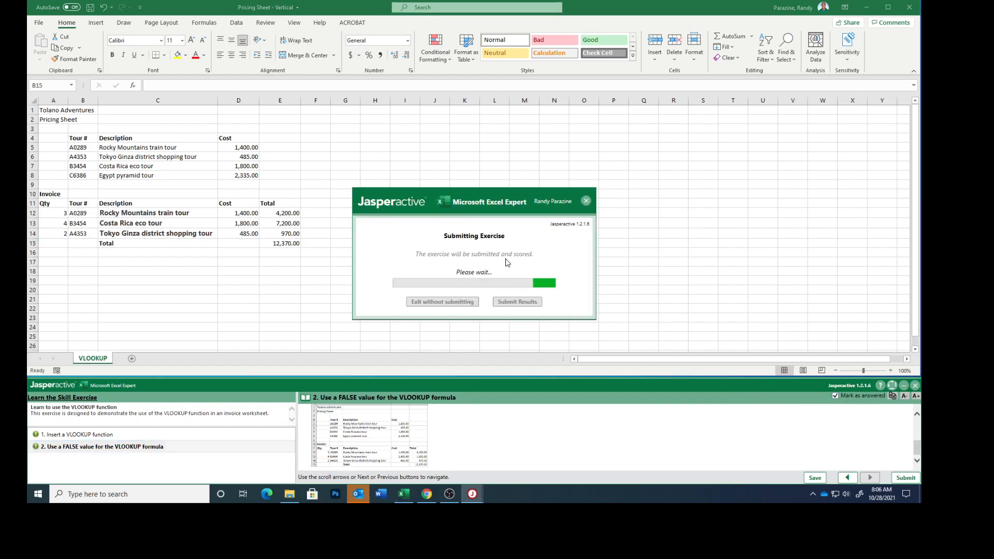